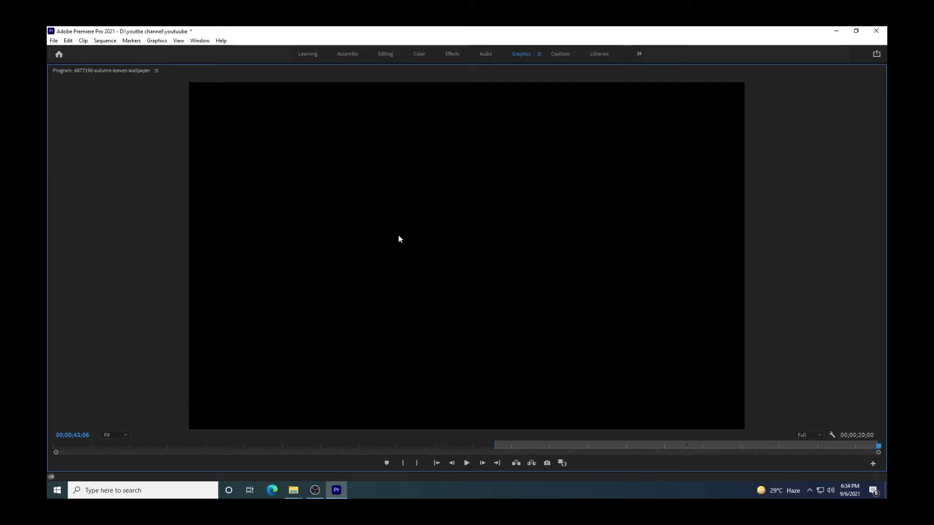
- Restore the full workspace and delete all existing clips from tracks V1, V2 and V3 of the sequence
{"action": "key", "text": "grave"}
{"action": "left_click", "coordinate": [439, 289]}
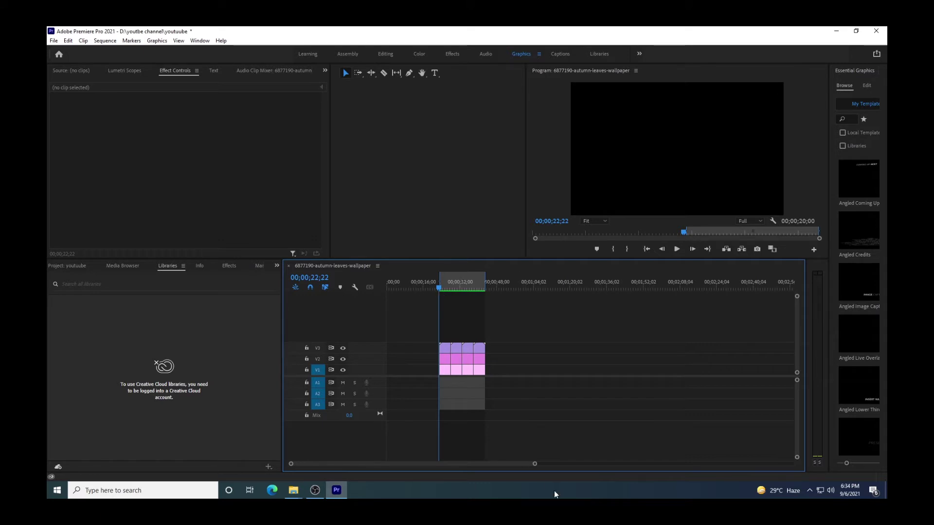
{"action": "left_click_drag", "start_coordinate": [535, 464], "coordinate": [414, 464]}
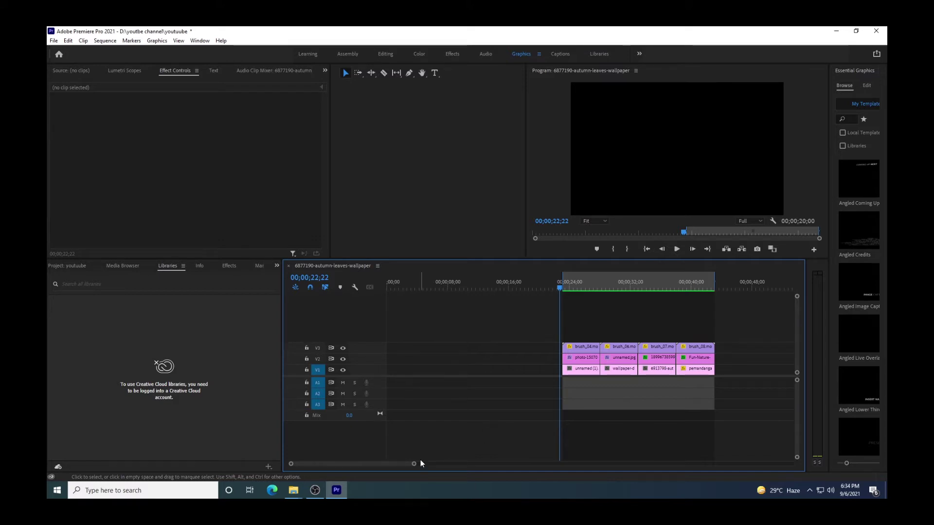
{"action": "left_click_drag", "start_coordinate": [414, 465], "coordinate": [459, 465]}
{"action": "left_click_drag", "start_coordinate": [608, 402], "coordinate": [456, 318]}
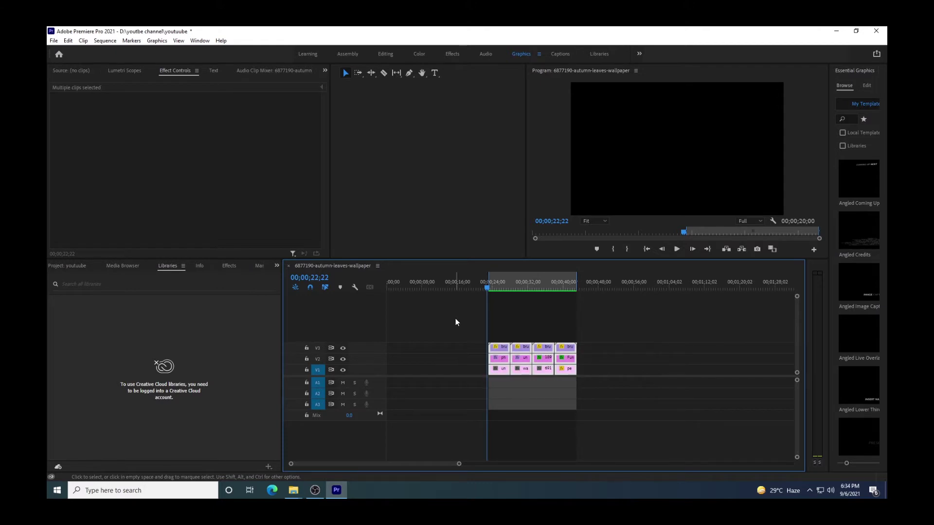
{"action": "key", "text": "Delete"}
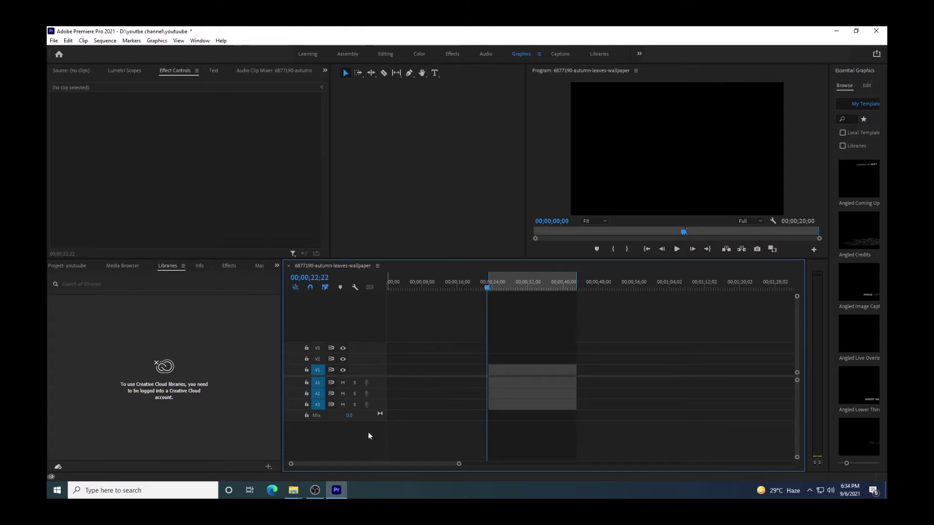
- Add all the pictures from the demo photos folder to track V1 of the sequence
{"action": "mouse_move", "coordinate": [298, 491]}
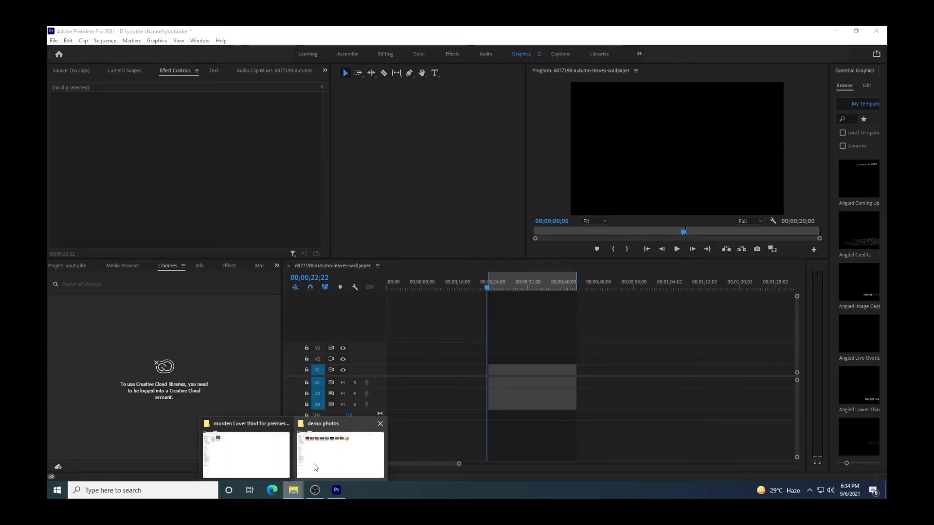
{"action": "left_click", "coordinate": [336, 447]}
{"action": "left_click_drag", "start_coordinate": [649, 102], "coordinate": [566, 375]}
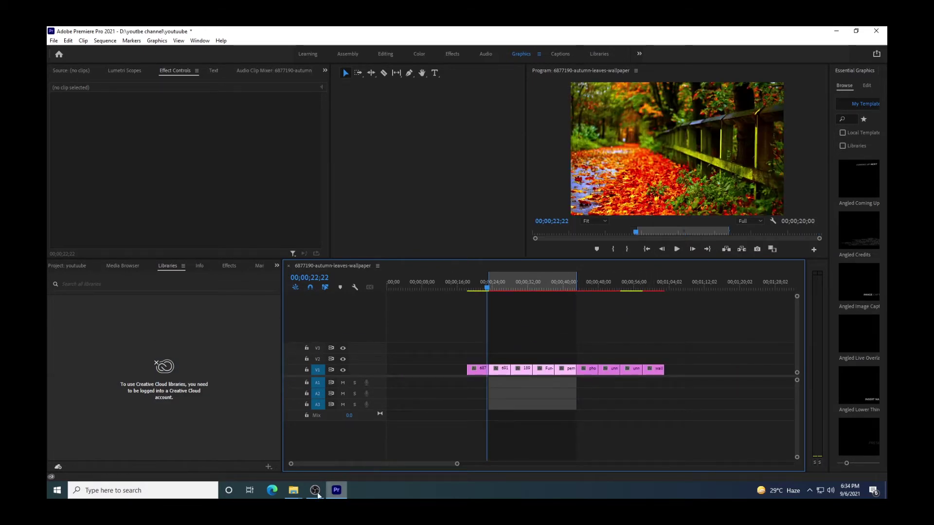
{"action": "left_click", "coordinate": [294, 491]}
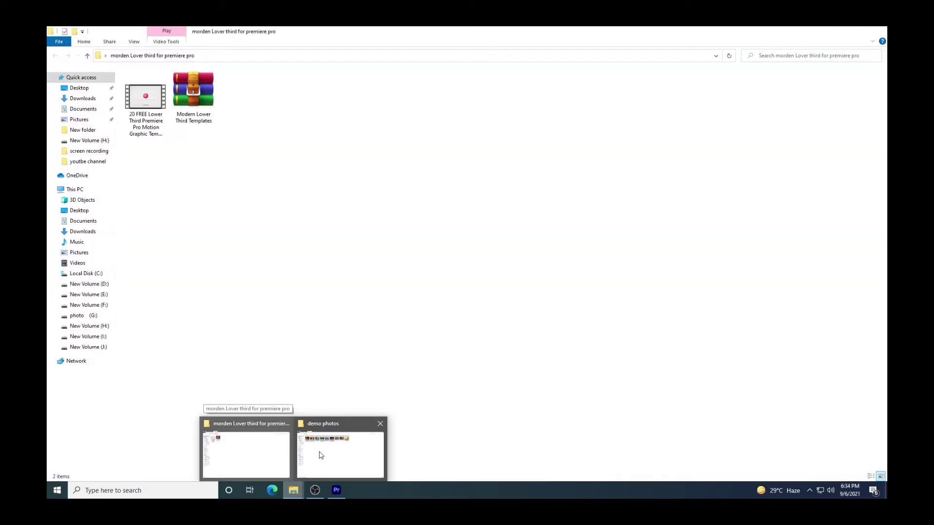
{"action": "mouse_move", "coordinate": [313, 460]}
{"action": "mouse_move", "coordinate": [244, 455]}
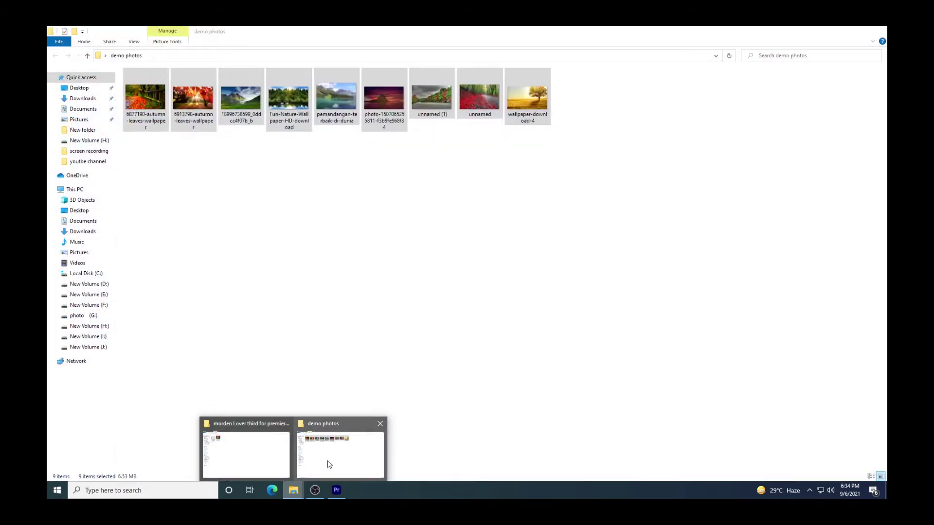
{"action": "left_click", "coordinate": [329, 465]}
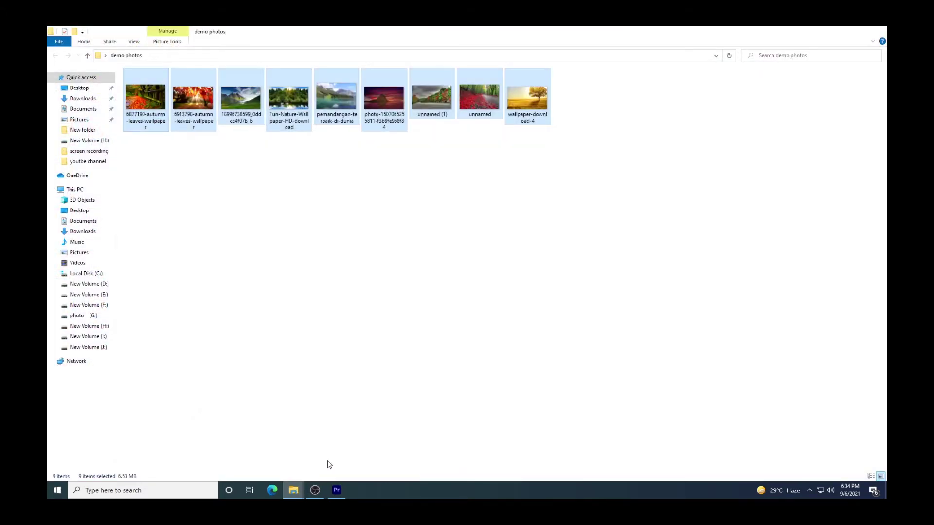
{"action": "left_click", "coordinate": [836, 31]}
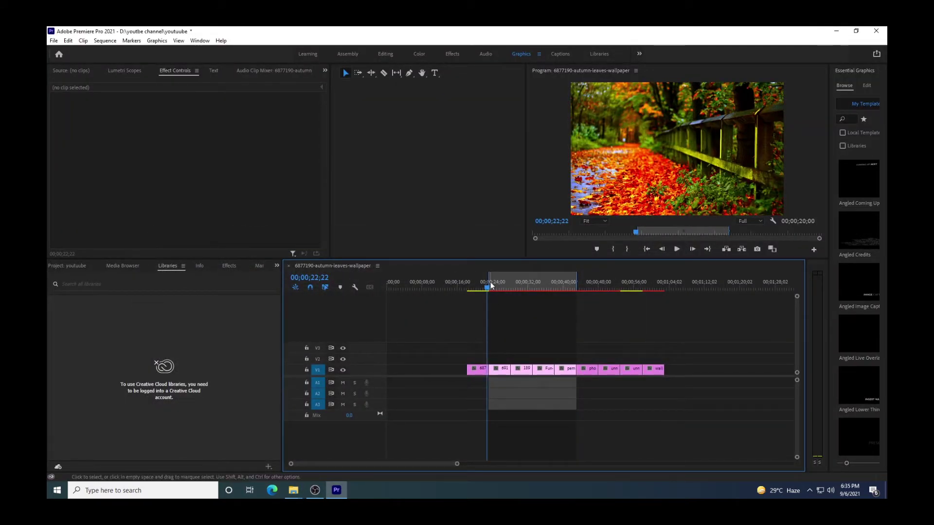
- Move the playhead back over the first photo clip and look through the brush clips in the project's media
{"action": "mouse_move", "coordinate": [485, 287]}
{"action": "left_mouse_down"}
{"action": "mouse_move", "coordinate": [466, 287]}
{"action": "mouse_move", "coordinate": [676, 287]}
{"action": "mouse_move", "coordinate": [472, 291]}
{"action": "left_mouse_up"}
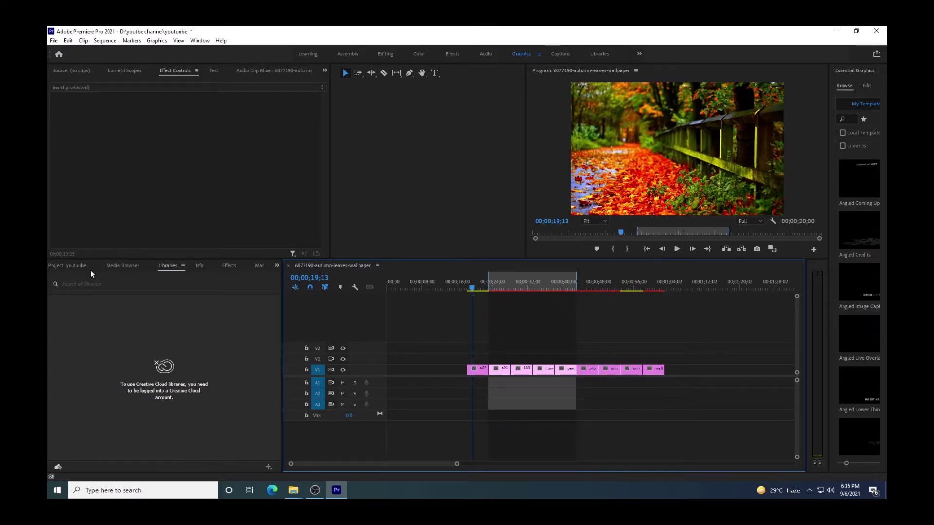
{"action": "left_click", "coordinate": [76, 266]}
{"action": "scroll", "coordinate": [194, 399], "scroll_direction": "down", "scroll_amount": 5}
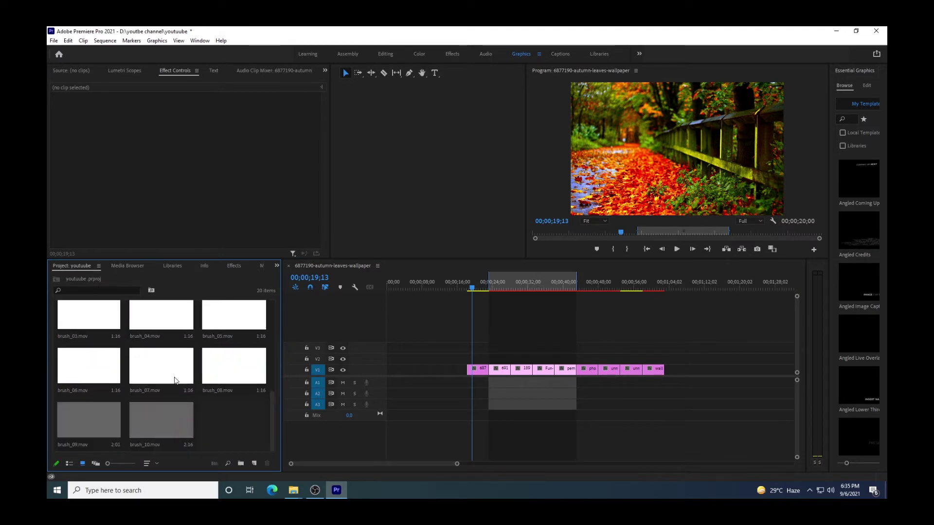
{"action": "double_click", "coordinate": [222, 426]}
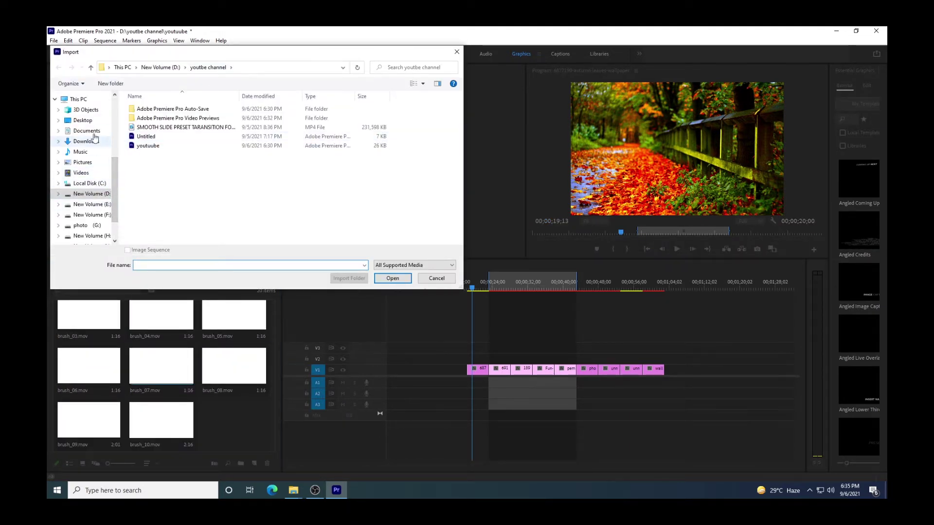
{"action": "left_click", "coordinate": [85, 120]}
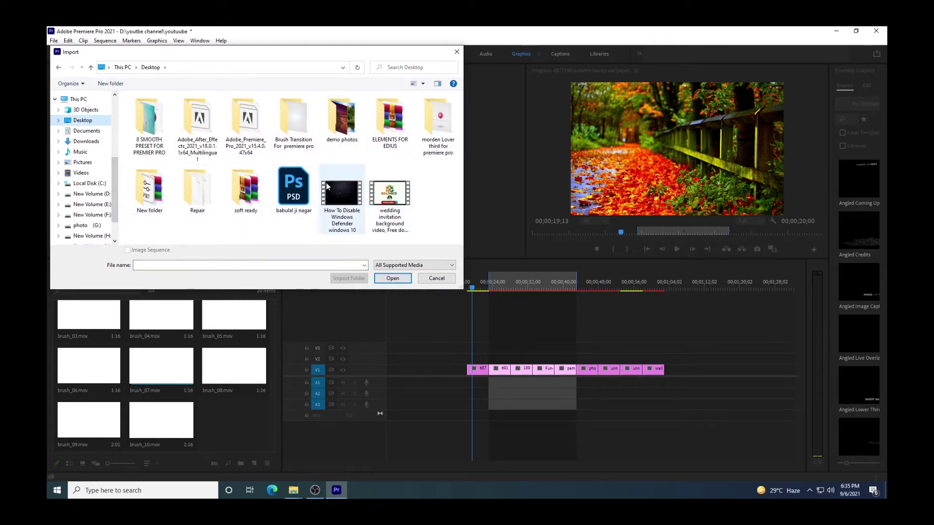
{"action": "left_click", "coordinate": [442, 281]}
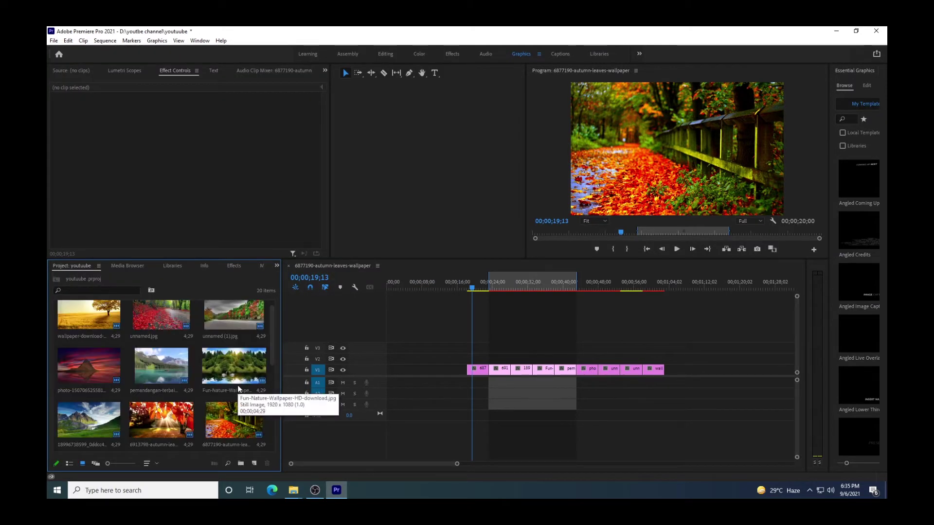
- Move the unnamed (1).jpg clip from V1 onto track V2, directly above the first autumn-leaves photo
{"action": "mouse_move", "coordinate": [455, 464]}
{"action": "left_mouse_down"}
{"action": "mouse_move", "coordinate": [471, 463]}
{"action": "mouse_move", "coordinate": [442, 468]}
{"action": "mouse_move", "coordinate": [469, 464]}
{"action": "left_mouse_up"}
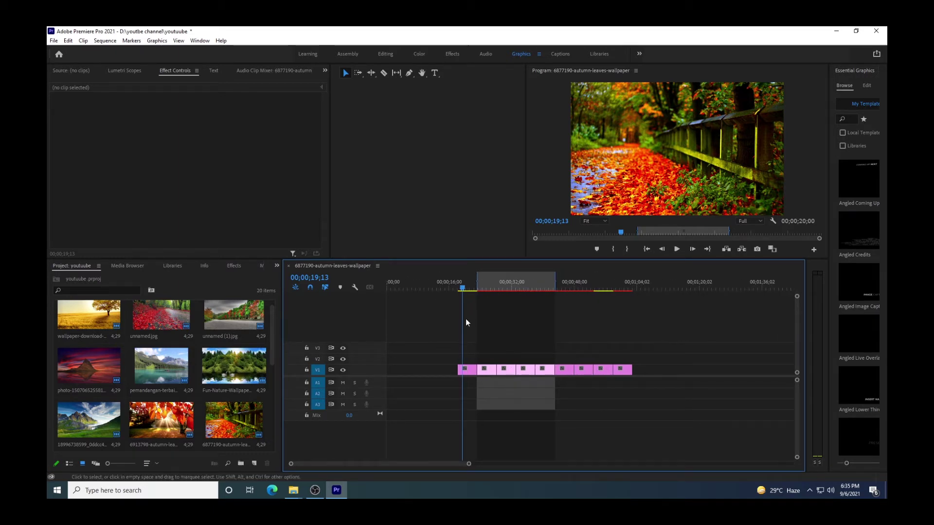
{"action": "left_click", "coordinate": [467, 371]}
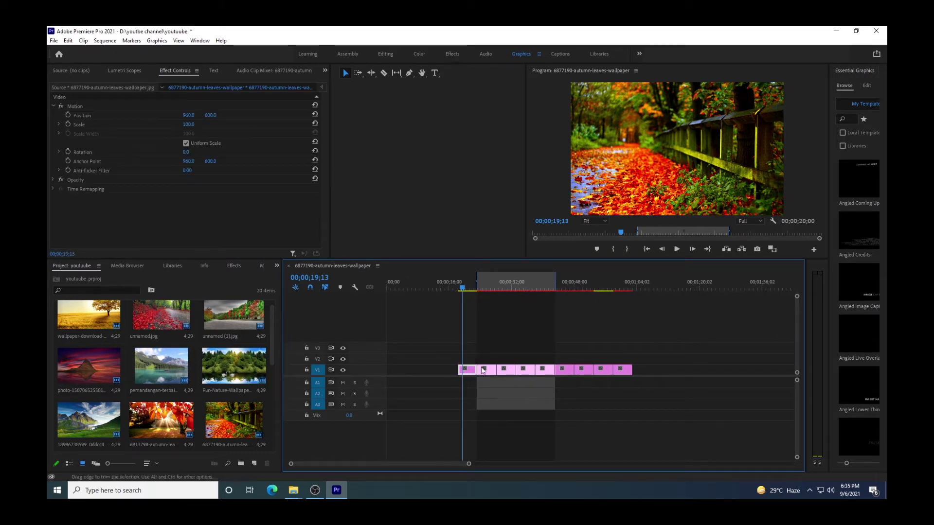
{"action": "left_click", "coordinate": [485, 288]}
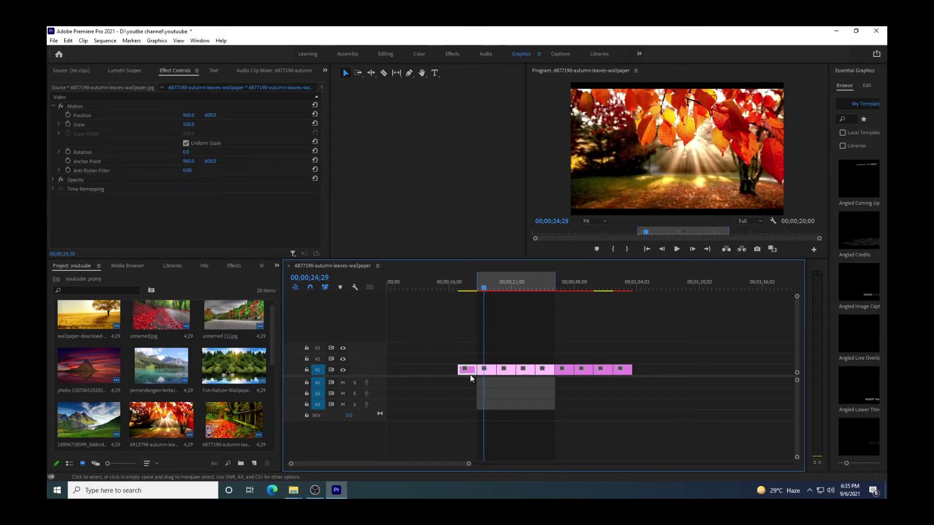
{"action": "left_click", "coordinate": [625, 287]}
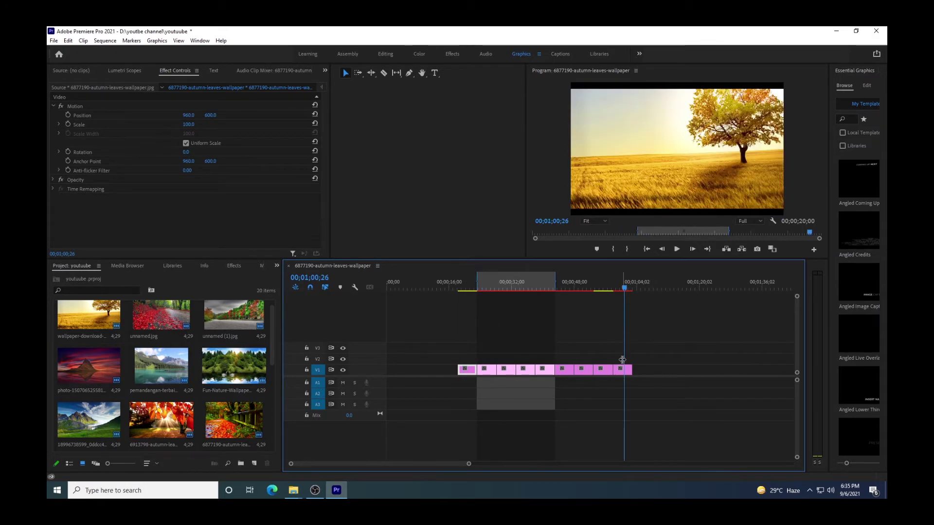
{"action": "left_click", "coordinate": [593, 288]}
{"action": "left_click", "coordinate": [586, 371]}
{"action": "left_click_drag", "start_coordinate": [586, 374], "coordinate": [471, 360]}
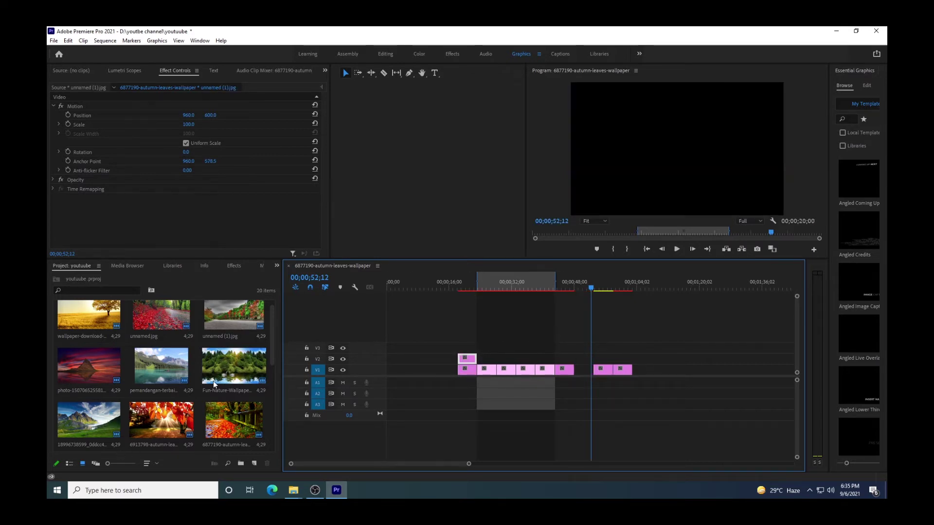
- Place brush_06.mov on V3 above the stacked photos, match its length to theirs, and set the playhead at their start
{"action": "scroll", "coordinate": [209, 384], "scroll_direction": "down", "scroll_amount": 5}
{"action": "left_click", "coordinate": [119, 386]}
{"action": "mouse_move", "coordinate": [119, 387]}
{"action": "left_mouse_down"}
{"action": "mouse_move", "coordinate": [463, 359]}
{"action": "mouse_move", "coordinate": [462, 348]}
{"action": "left_mouse_up"}
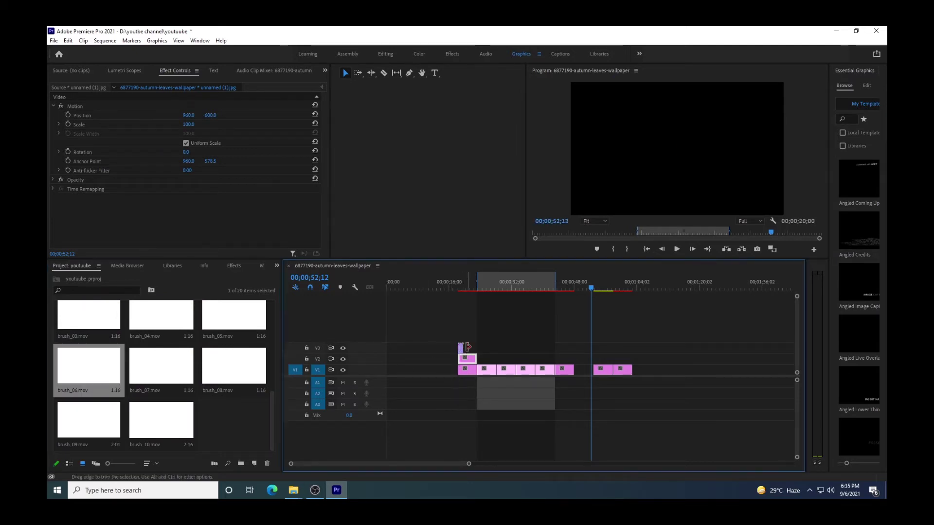
{"action": "left_click_drag", "start_coordinate": [467, 289], "coordinate": [457, 290]}
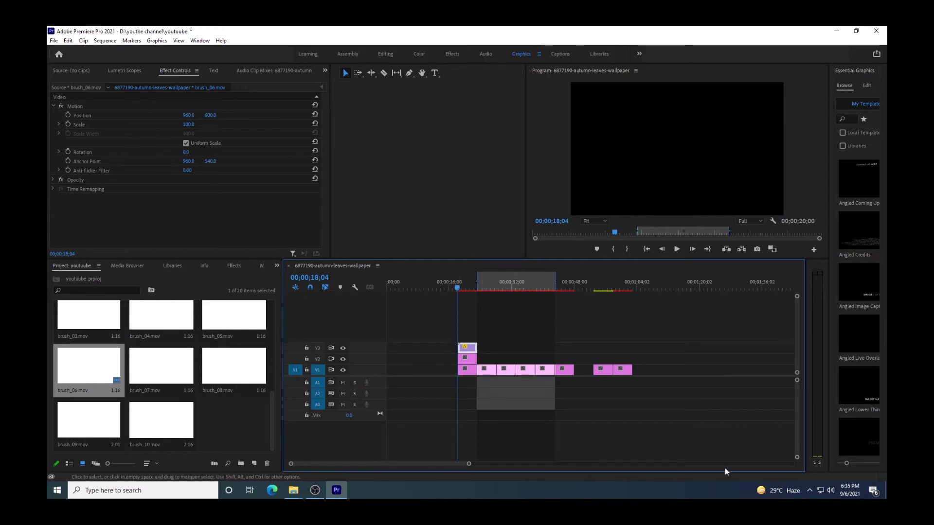
- Find the Track Matte Key effect and apply it to the unnamed (1).jpg clip on V2
{"action": "left_click", "coordinate": [234, 266]}
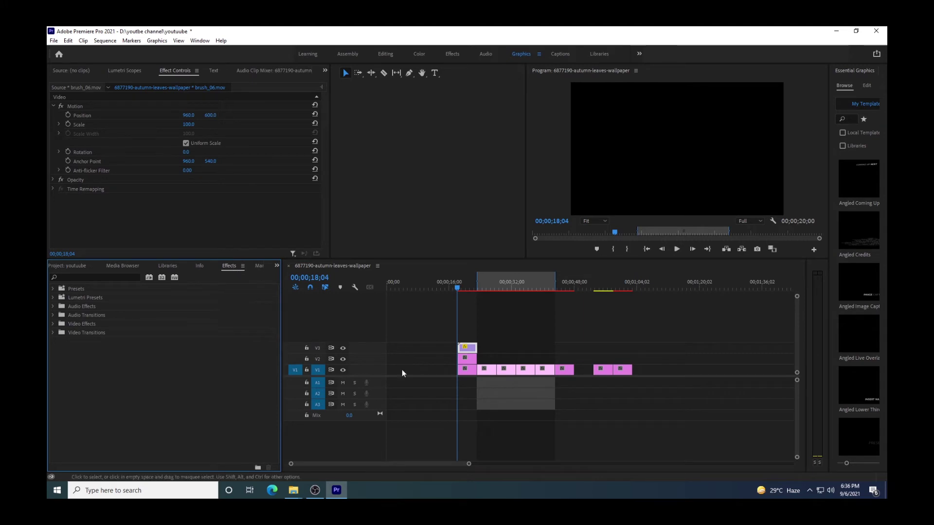
{"action": "left_click", "coordinate": [77, 277]}
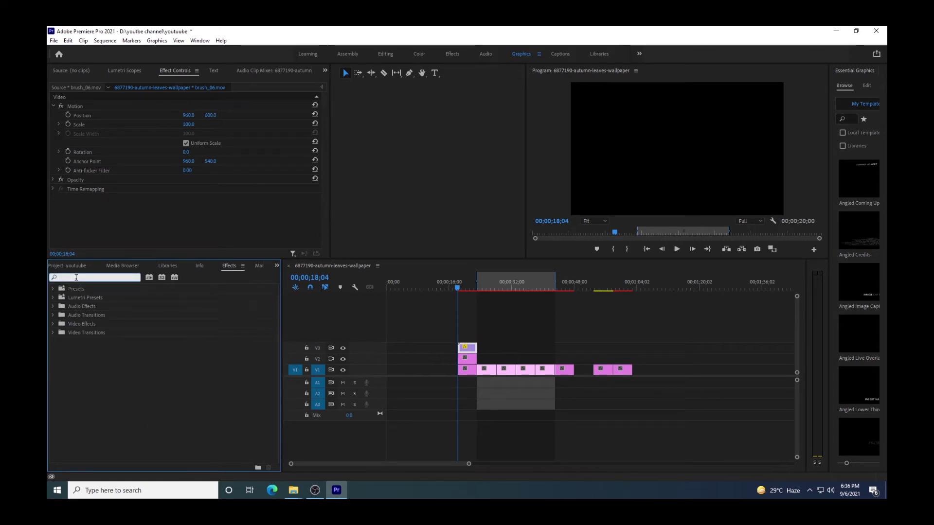
{"action": "type", "text": "track ma"}
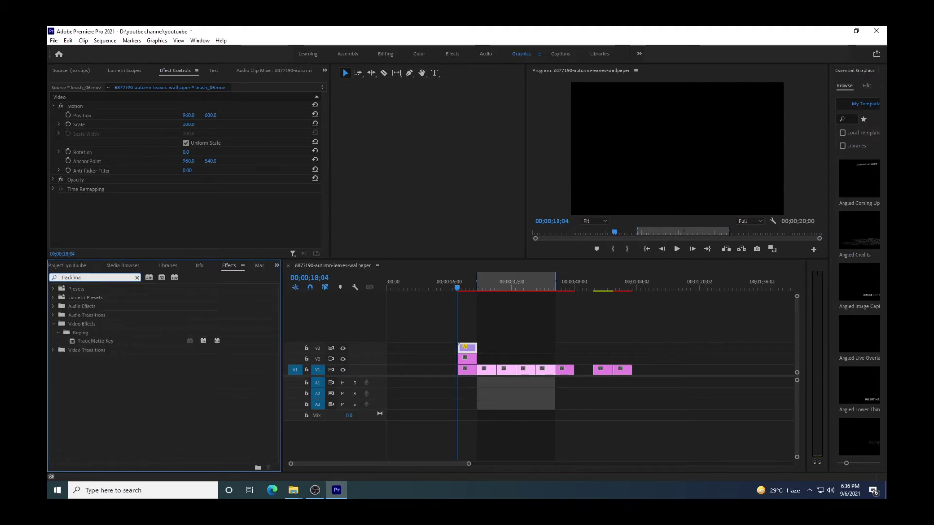
{"action": "type", "text": "tte key"}
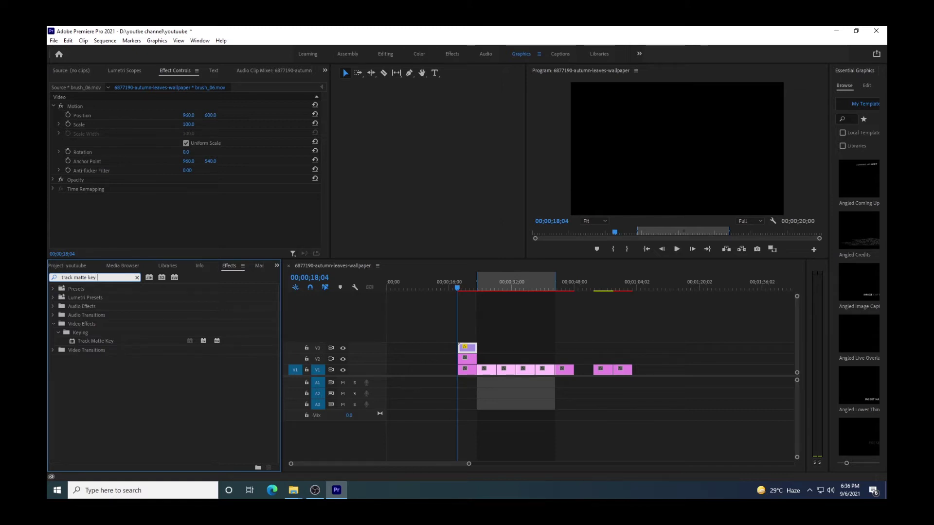
{"action": "left_click", "coordinate": [105, 341]}
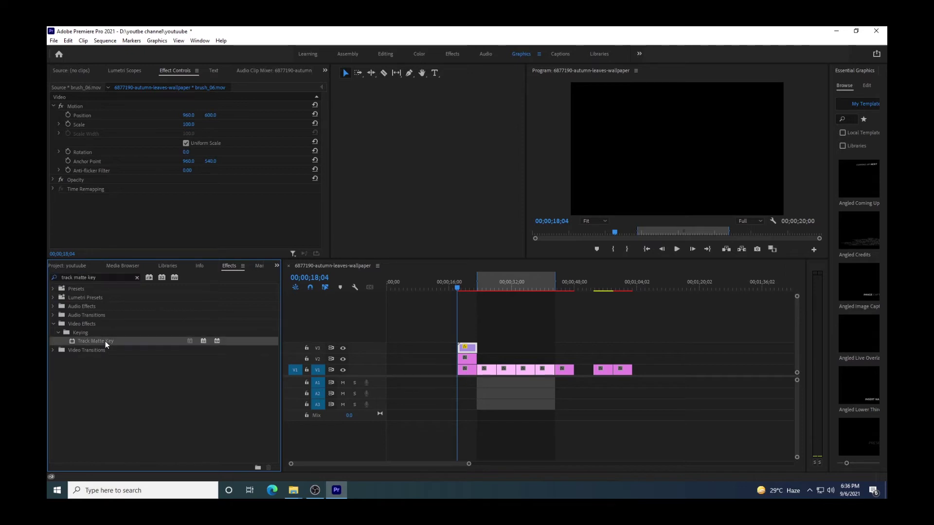
{"action": "left_click_drag", "start_coordinate": [103, 341], "coordinate": [469, 361]}
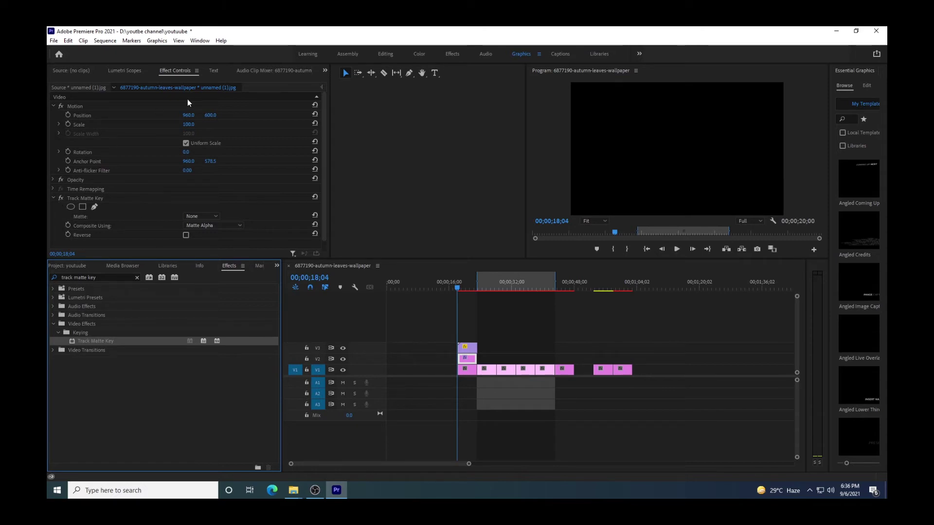
- Set the V2 photo's Track Matte Key to composite using Matte Luma
{"action": "left_click", "coordinate": [76, 70]}
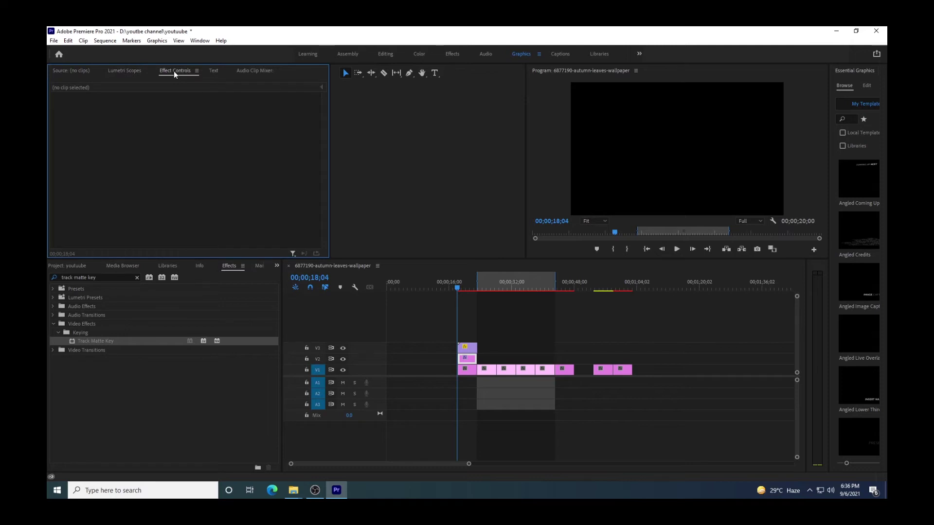
{"action": "left_click", "coordinate": [466, 363]}
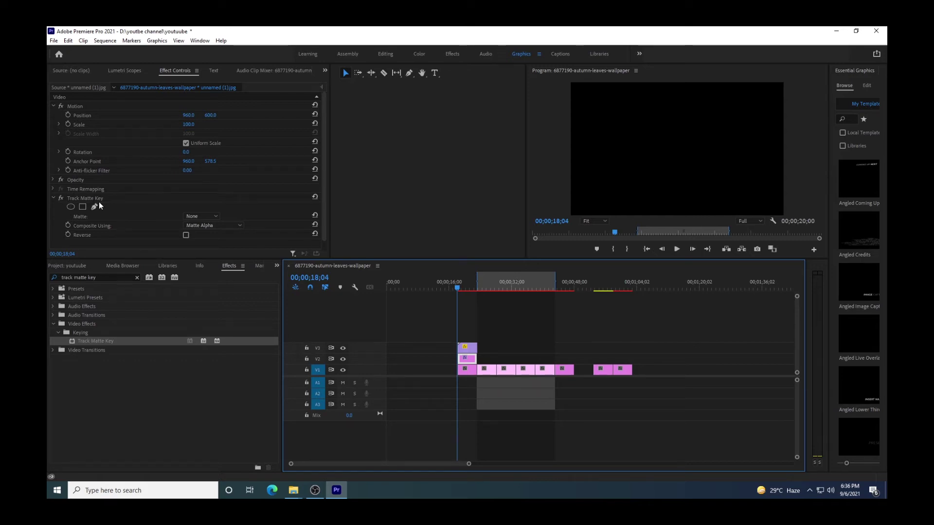
{"action": "scroll", "coordinate": [97, 229], "scroll_direction": "down", "scroll_amount": 1}
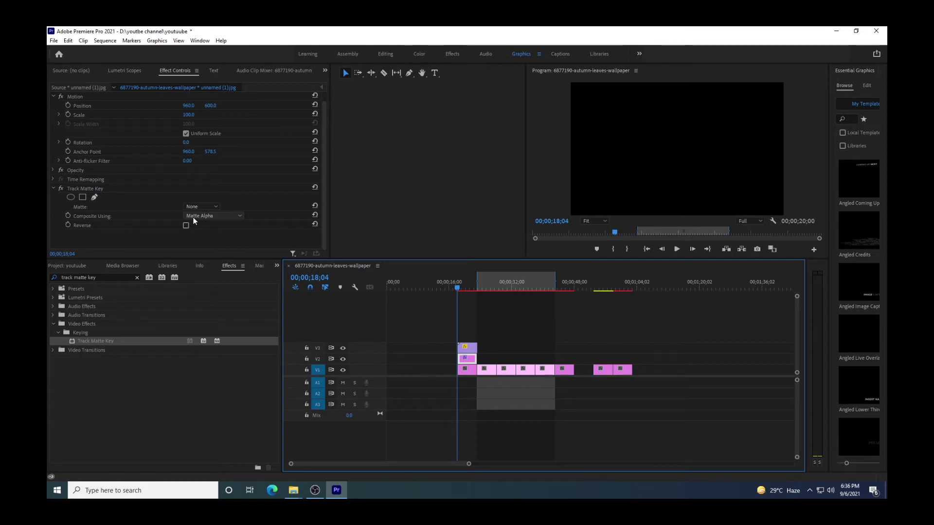
{"action": "left_click", "coordinate": [237, 216]}
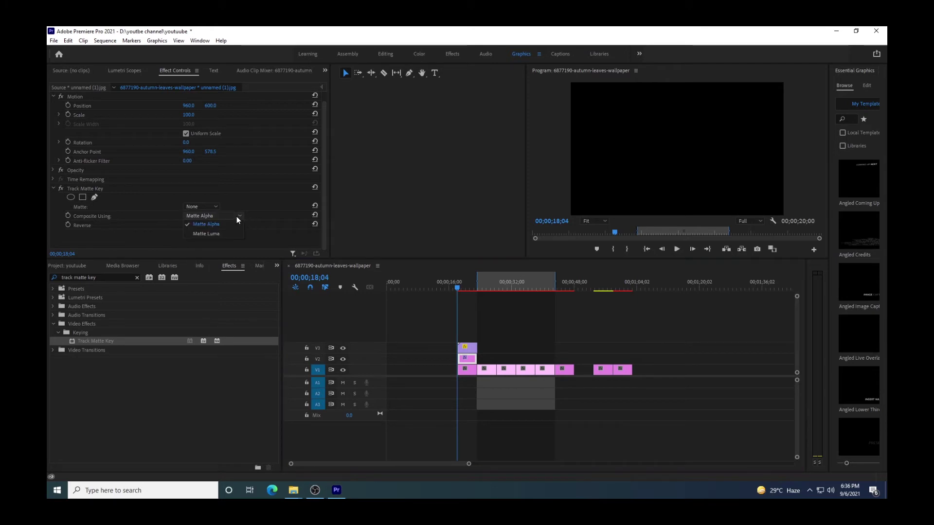
{"action": "left_click", "coordinate": [221, 233]}
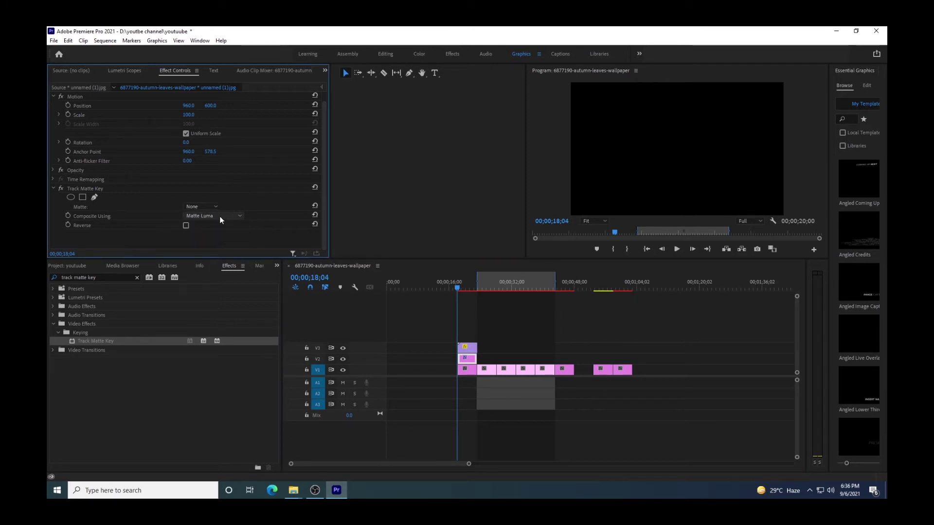
{"action": "left_click", "coordinate": [467, 349]}
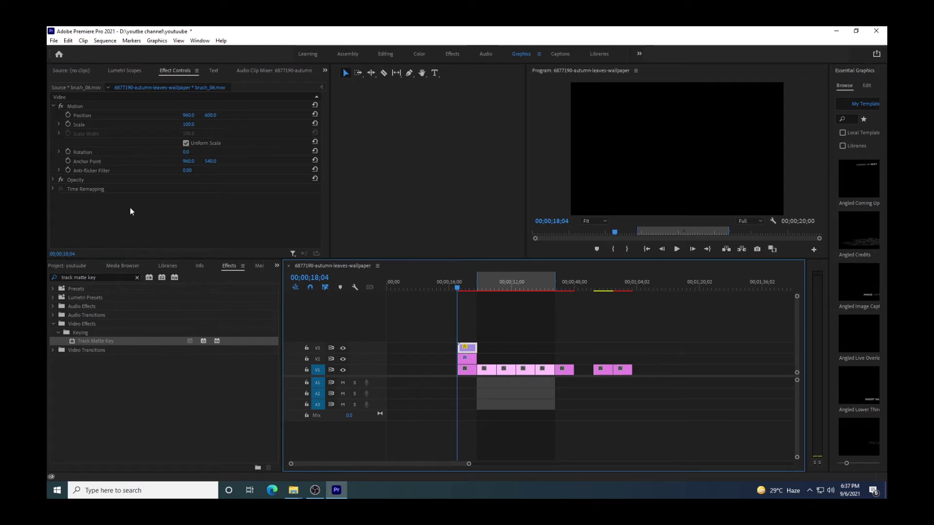
{"action": "left_click", "coordinate": [468, 358]}
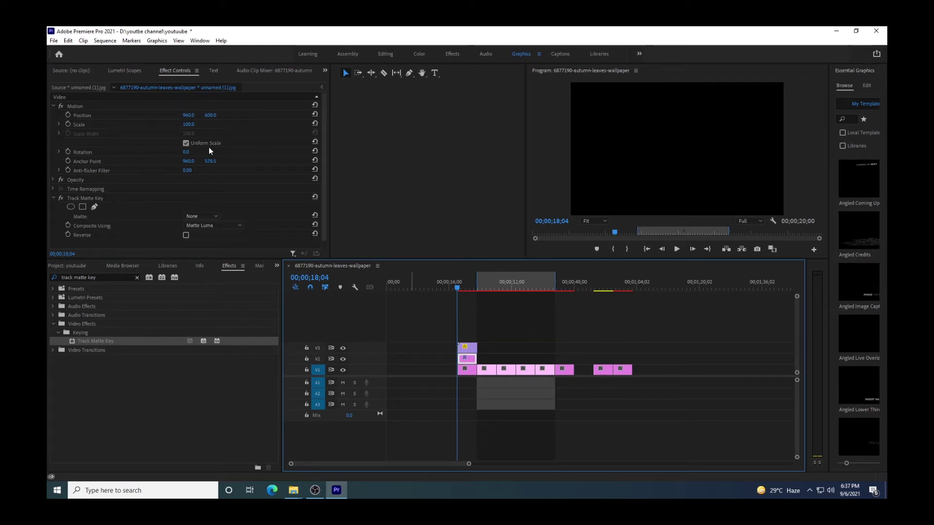
- Set the V2 photo's Track Matte Key matte to Video 3 and preview the brush transition from its start
{"action": "left_click", "coordinate": [214, 216]}
{"action": "left_click", "coordinate": [210, 237]}
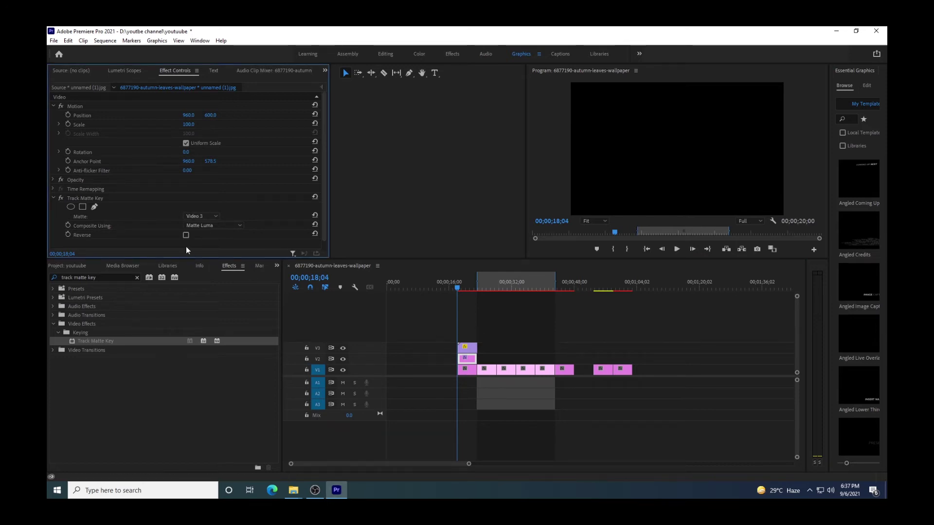
{"action": "left_click", "coordinate": [462, 288]}
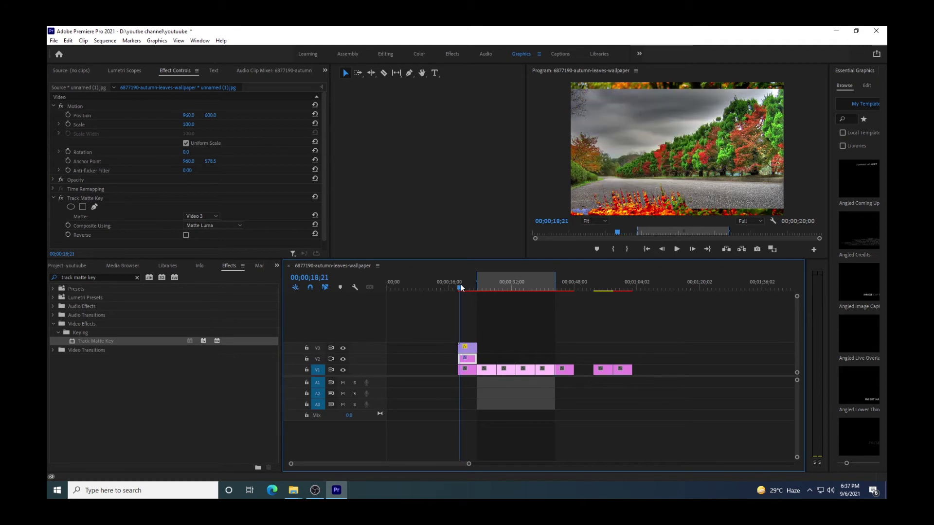
{"action": "left_click_drag", "start_coordinate": [461, 288], "coordinate": [457, 287]}
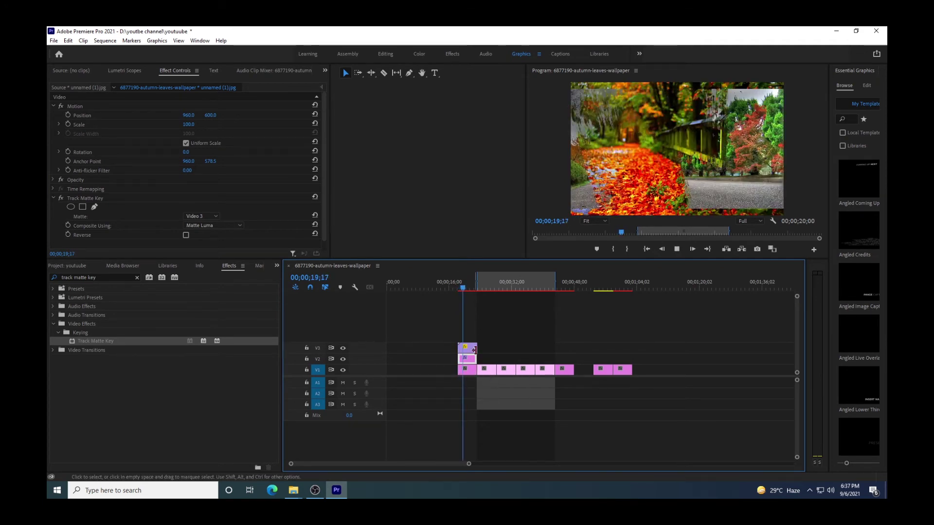
- Mark in and out points around the first photo and brush stack and render that range
{"action": "left_click", "coordinate": [458, 288]}
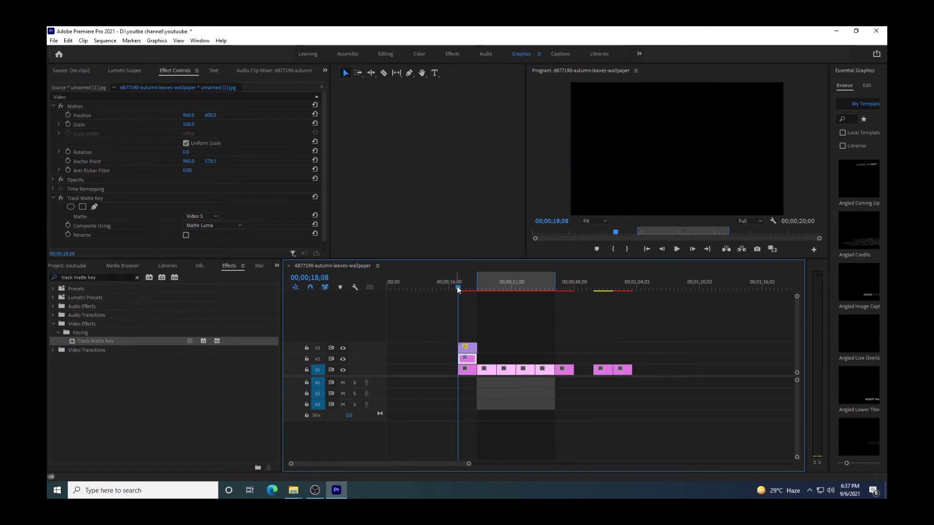
{"action": "key", "text": "i"}
{"action": "left_click_drag", "start_coordinate": [481, 287], "coordinate": [478, 291]}
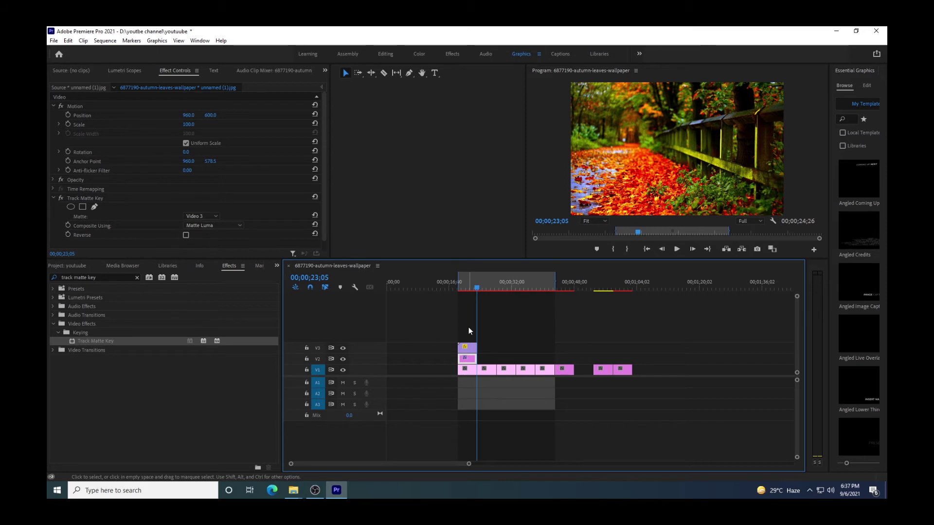
{"action": "key", "text": "o"}
{"action": "key", "text": "Return"}
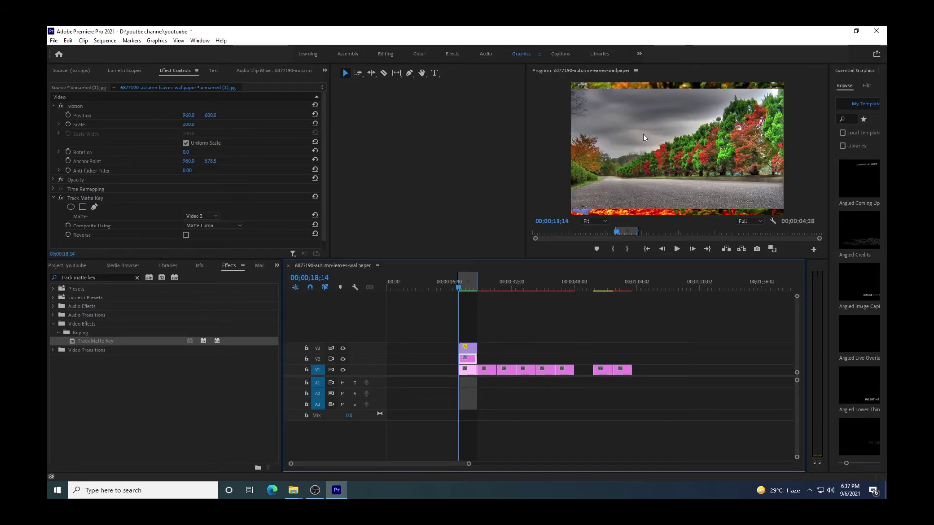
- Play the first brush transition in an enlarged program monitor, and return the playhead to the stack's start
{"action": "key", "text": "grave"}
{"action": "key", "text": "space"}
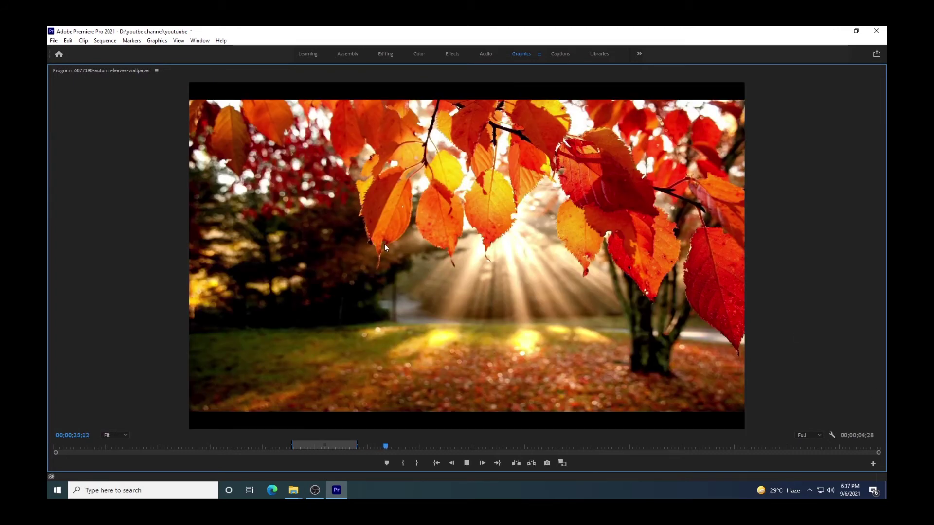
{"action": "key", "text": "grave"}
{"action": "left_click_drag", "start_coordinate": [496, 289], "coordinate": [457, 288]}
{"action": "key", "text": "space"}
- Move the sunlit autumn-leaves photo onto V2 above the mountain-lake photo, and place brush_07.mov on V3 over their start
{"action": "left_click_drag", "start_coordinate": [485, 371], "coordinate": [510, 360]}
{"action": "left_click", "coordinate": [504, 286]}
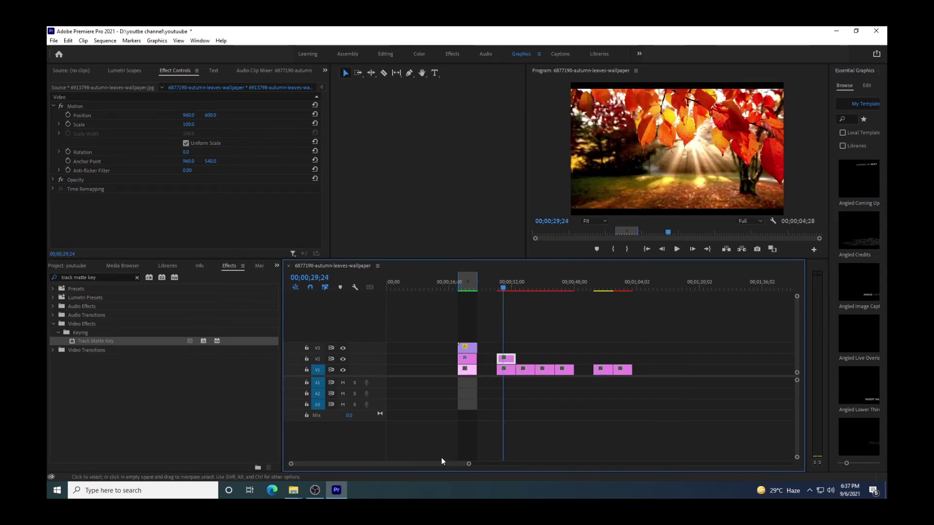
{"action": "left_click", "coordinate": [69, 267]}
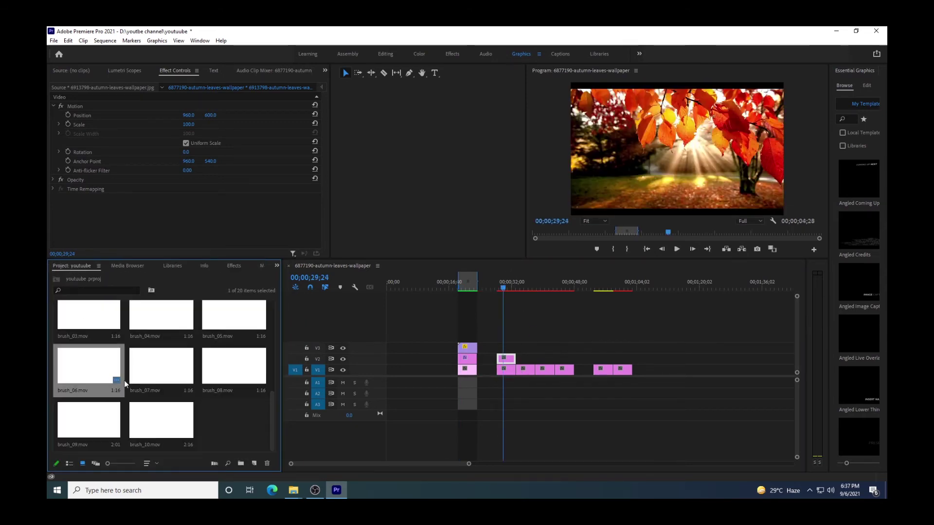
{"action": "left_click", "coordinate": [145, 368]}
{"action": "left_click_drag", "start_coordinate": [194, 371], "coordinate": [500, 351]}
{"action": "left_click", "coordinate": [500, 351]}
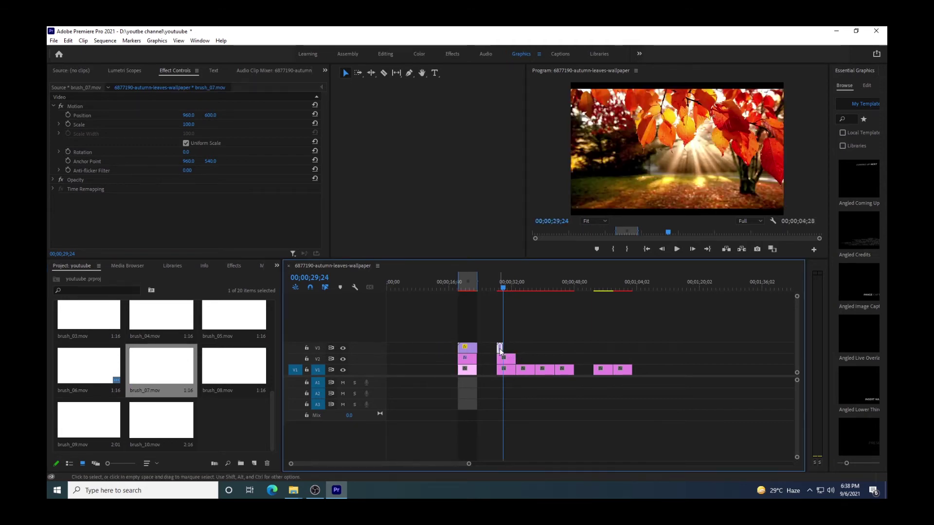
- Slow the brush_07.mov clip on V3 to 30% speed
{"action": "right_click", "coordinate": [500, 351]}
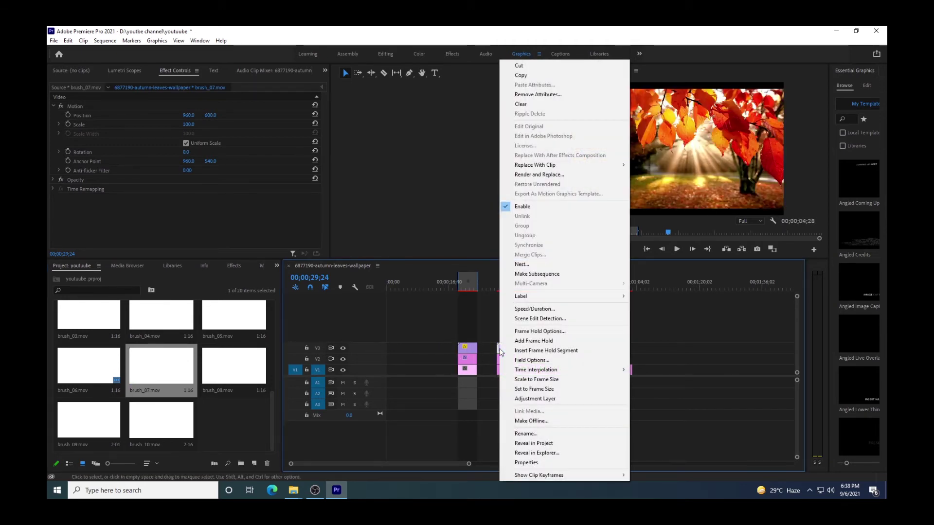
{"action": "left_click", "coordinate": [534, 309]}
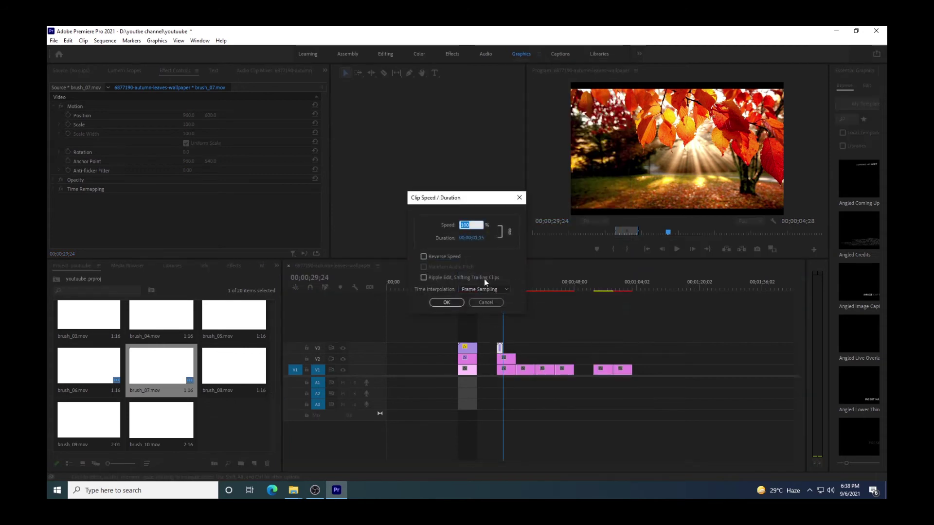
{"action": "type", "text": "30"}
{"action": "key", "text": "Return"}
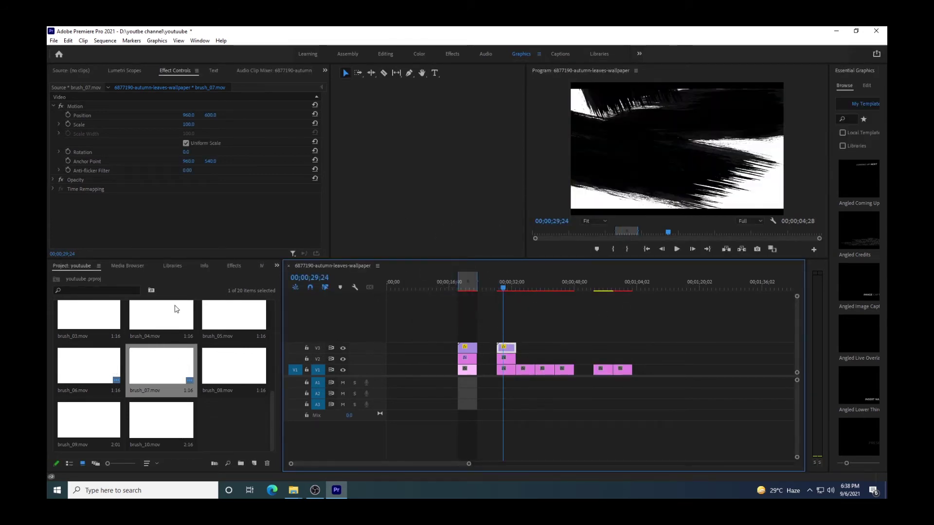
- Apply the Track Matte Key effect to the sunlit autumn-leaves photo on V2 beneath brush_07.mov
{"action": "left_click", "coordinate": [239, 265]}
{"action": "left_click", "coordinate": [103, 277]}
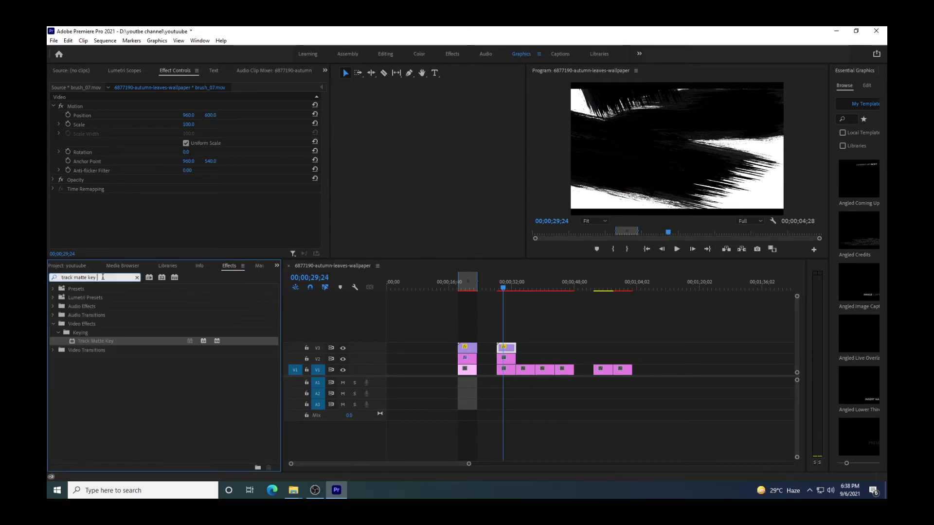
{"action": "left_click", "coordinate": [123, 343]}
{"action": "left_click_drag", "start_coordinate": [118, 340], "coordinate": [509, 362]}
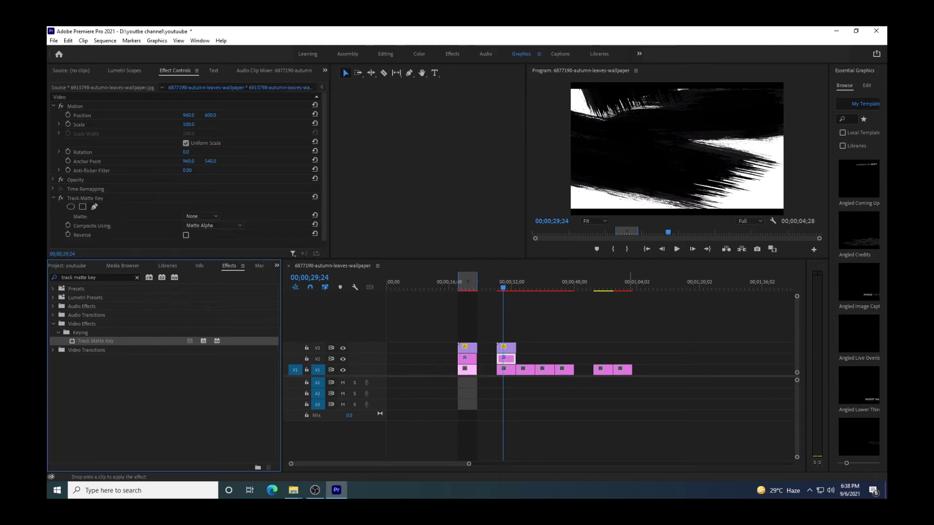
- Set the sunlit autumn-leaves photo's Track Matte Key to composite using Matte Luma with Video 3 as the matte
{"action": "left_click", "coordinate": [241, 225]}
{"action": "left_click", "coordinate": [218, 243]}
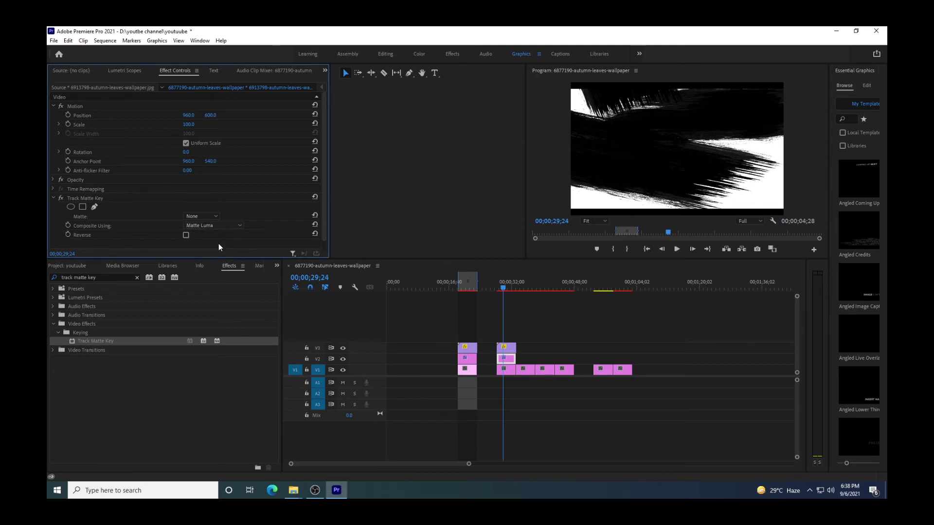
{"action": "left_click", "coordinate": [216, 217]}
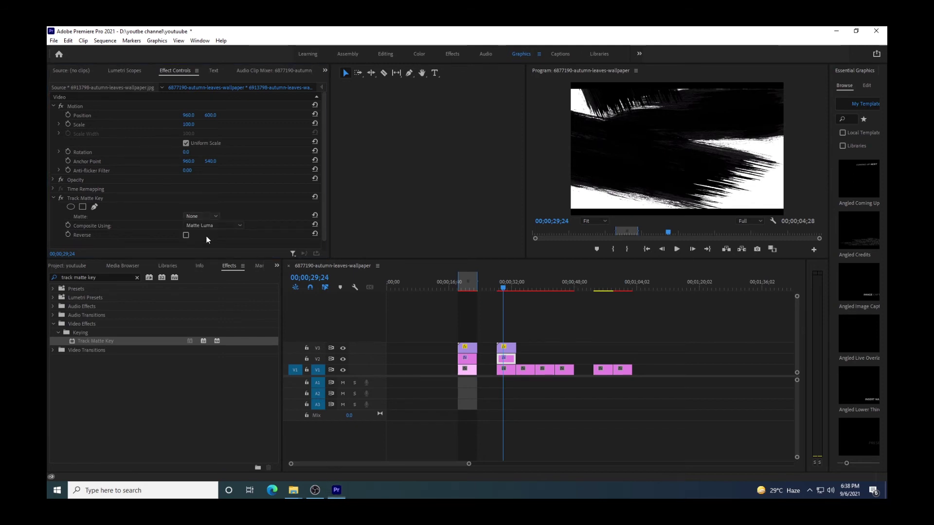
{"action": "left_click", "coordinate": [206, 235]}
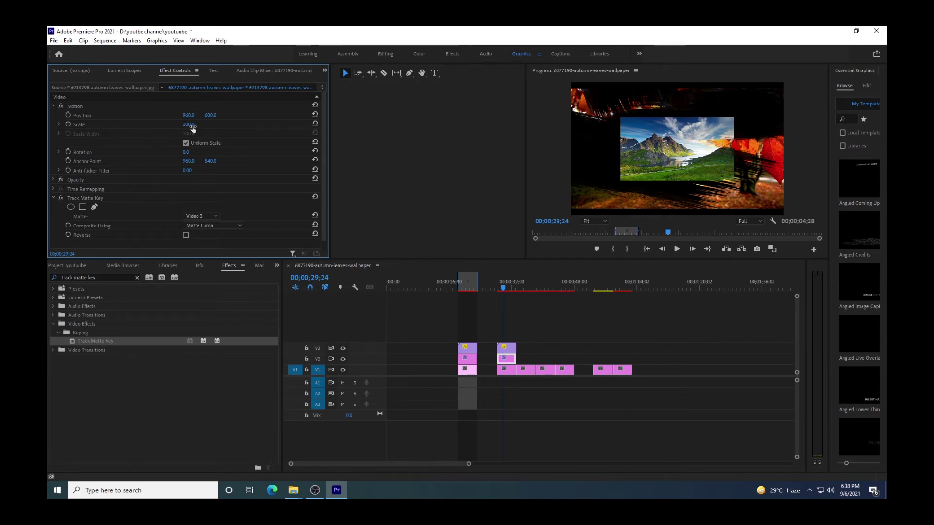
- Scale the mountain-lake photo on V1 to 208 and the autumn-leaves photo above it to 115 to fill the frame
{"action": "left_click_drag", "start_coordinate": [188, 124], "coordinate": [203, 140]}
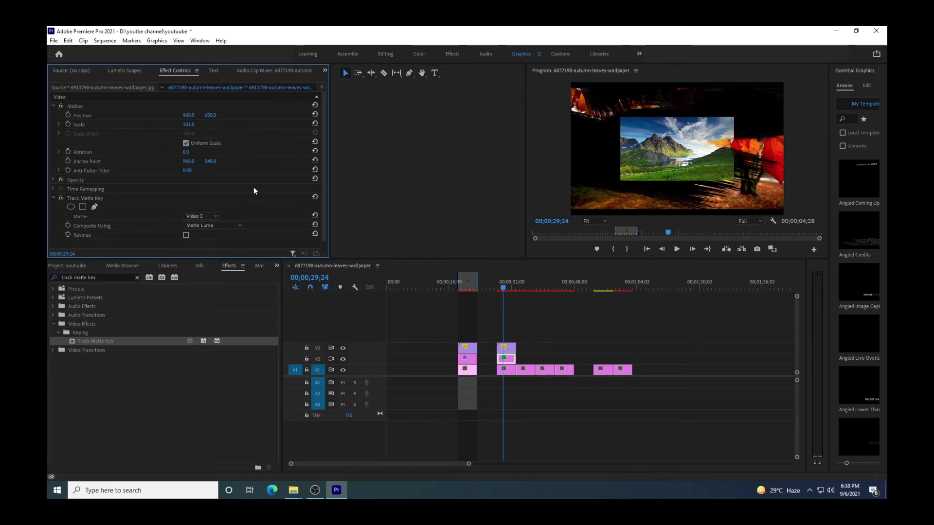
{"action": "left_click", "coordinate": [509, 371]}
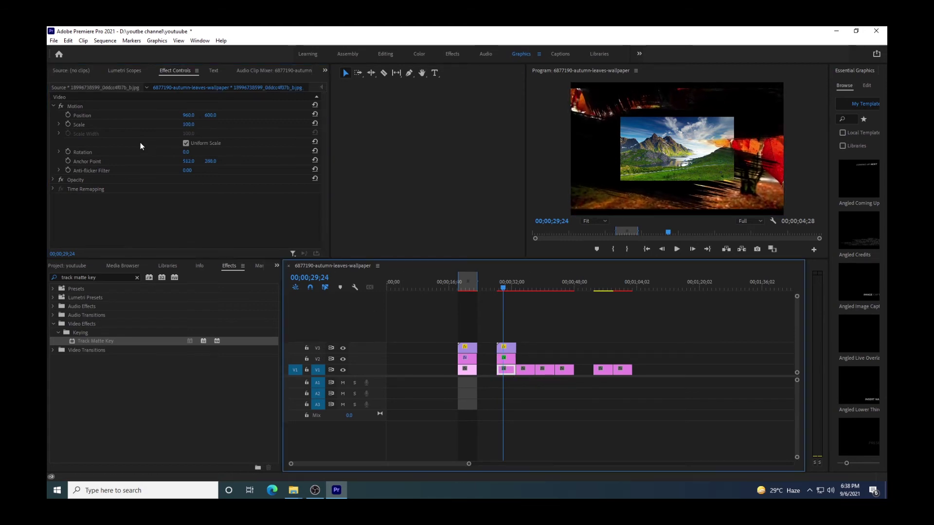
{"action": "left_click_drag", "start_coordinate": [188, 125], "coordinate": [237, 126]}
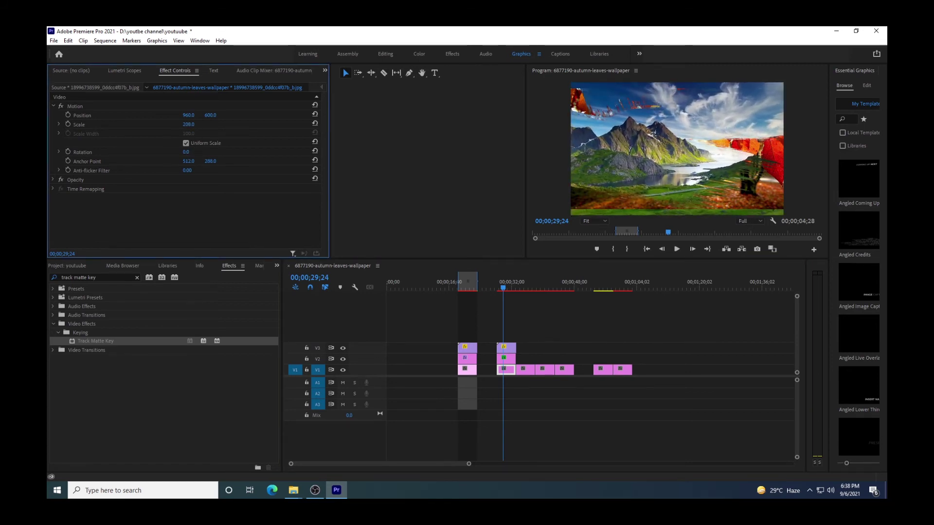
{"action": "left_click", "coordinate": [501, 359]}
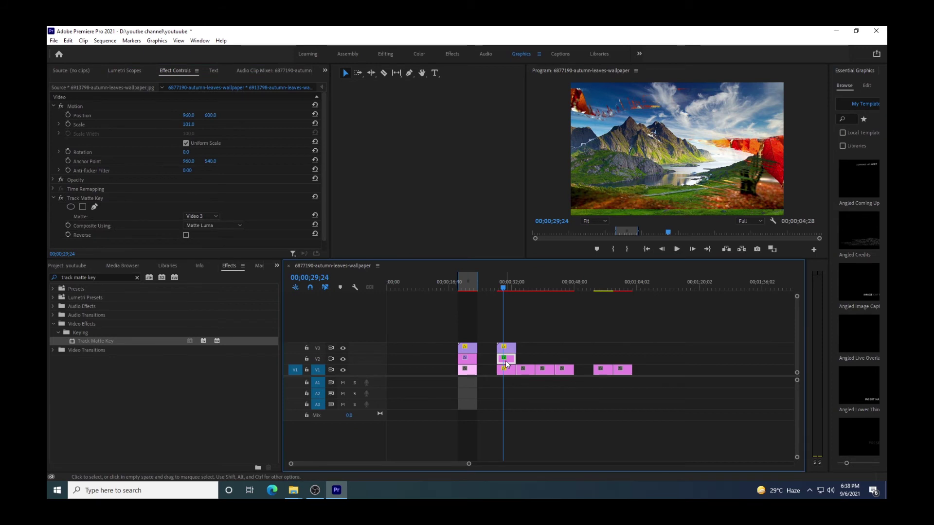
{"action": "left_click_drag", "start_coordinate": [188, 124], "coordinate": [203, 125]}
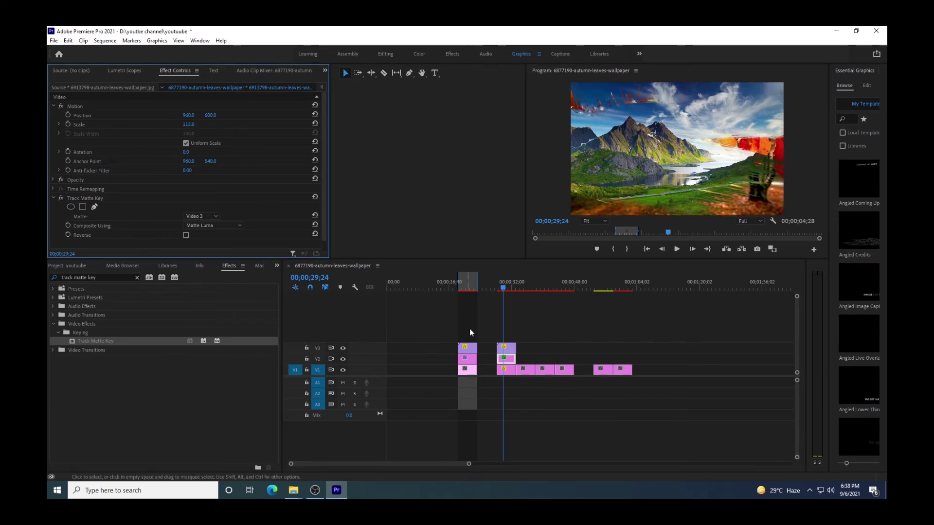
- Mark in and out points around the second photo and brush stack and render that range
{"action": "left_click", "coordinate": [498, 285]}
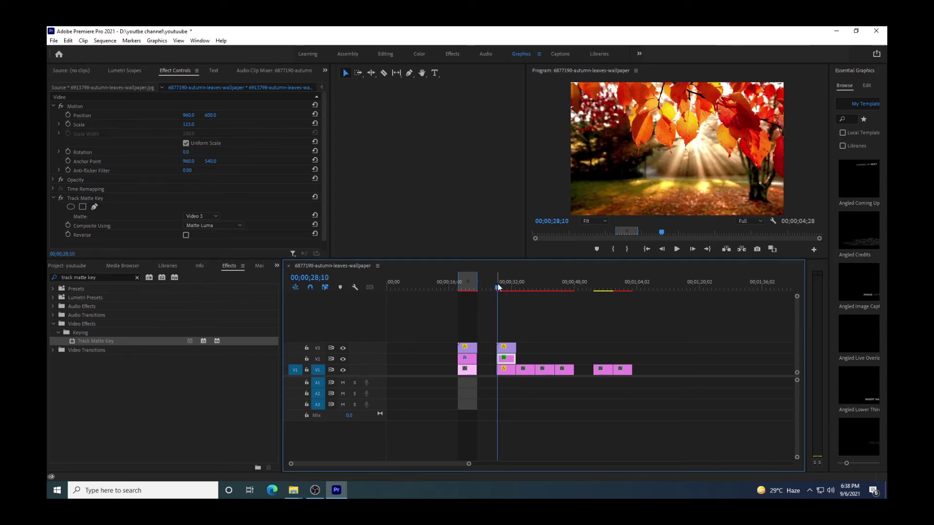
{"action": "key", "text": "i"}
{"action": "left_click", "coordinate": [521, 287]}
{"action": "left_click_drag", "start_coordinate": [521, 288], "coordinate": [517, 287]}
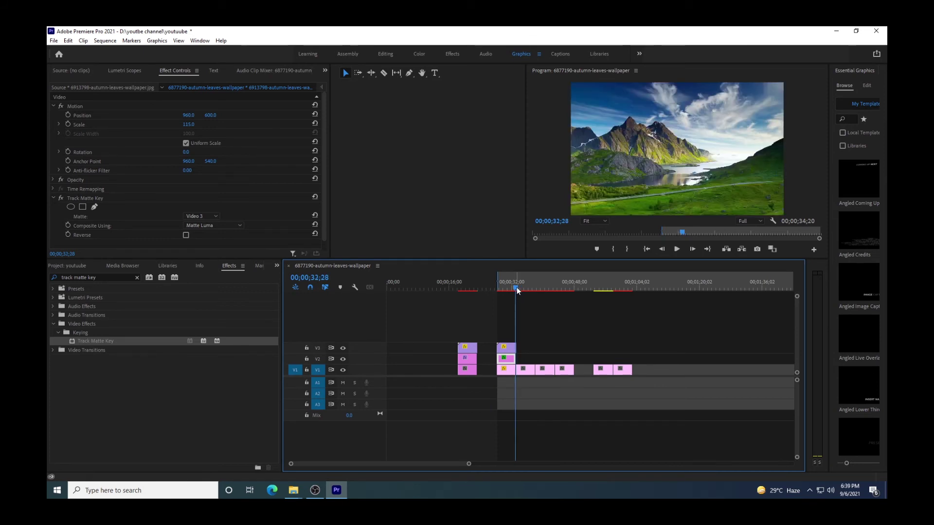
{"action": "key", "text": "o"}
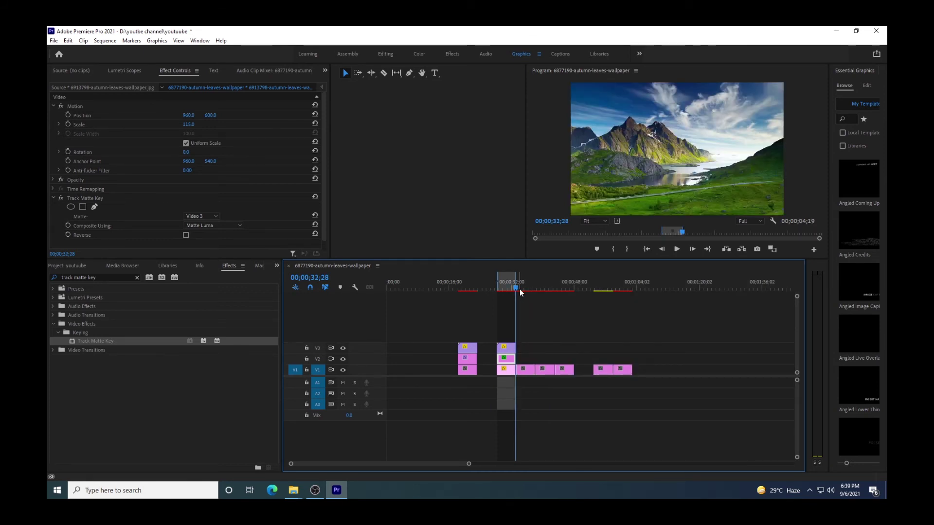
{"action": "key", "text": "Return"}
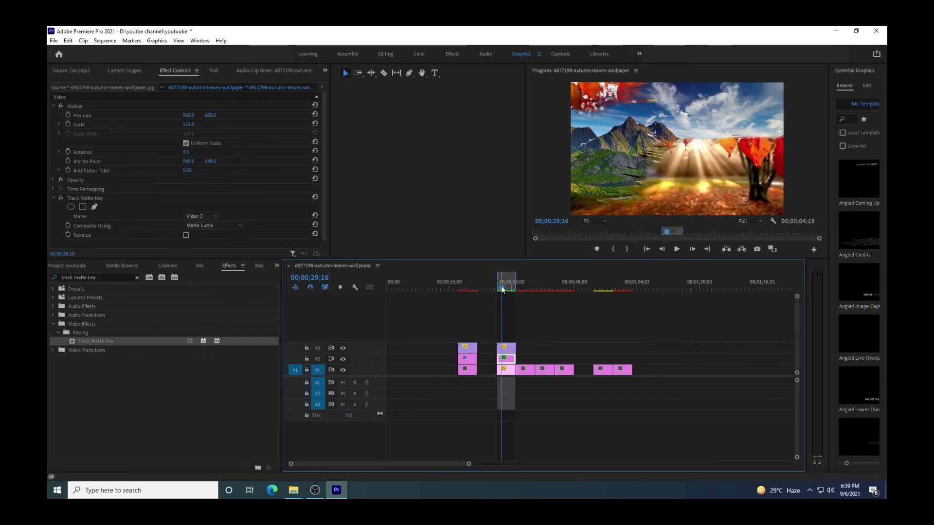
- Play the second brush transition in an enlarged program monitor, and return the playhead to the stack's start
{"action": "key", "text": "grave"}
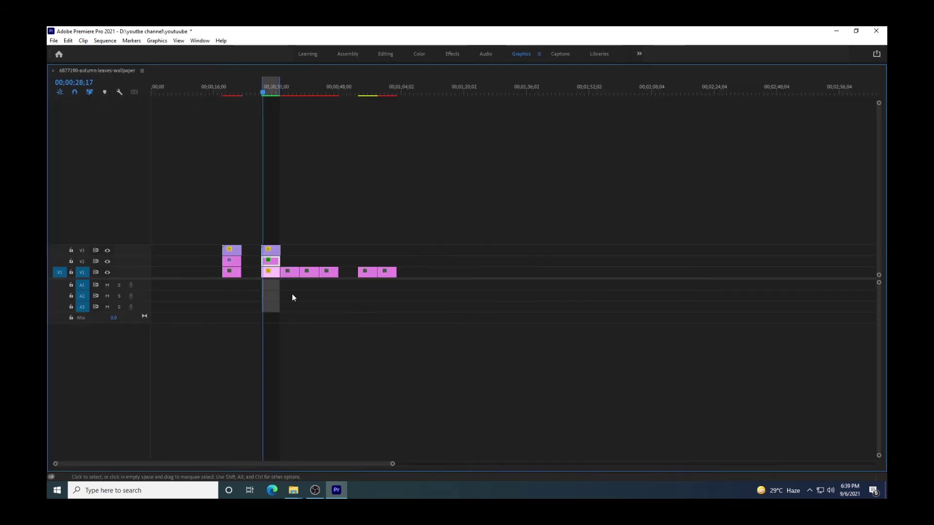
{"action": "key", "text": "grave"}
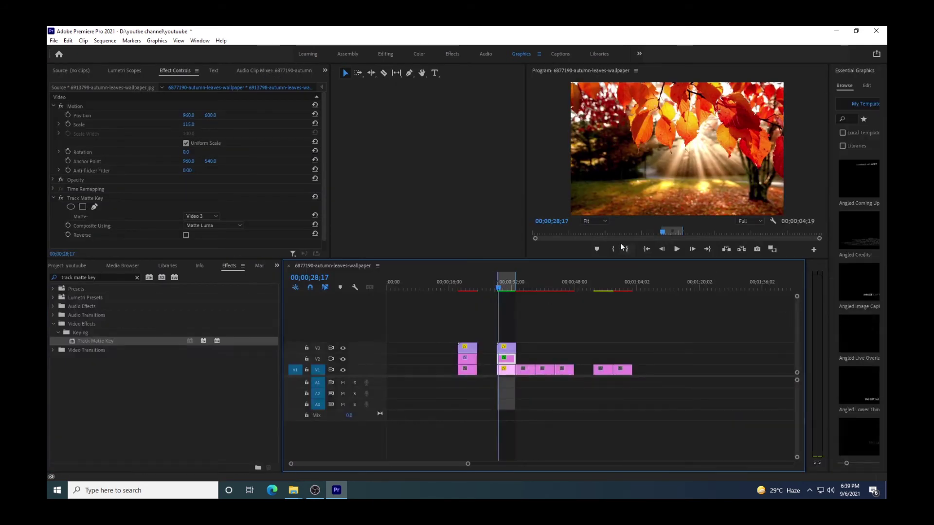
{"action": "key", "text": "grave"}
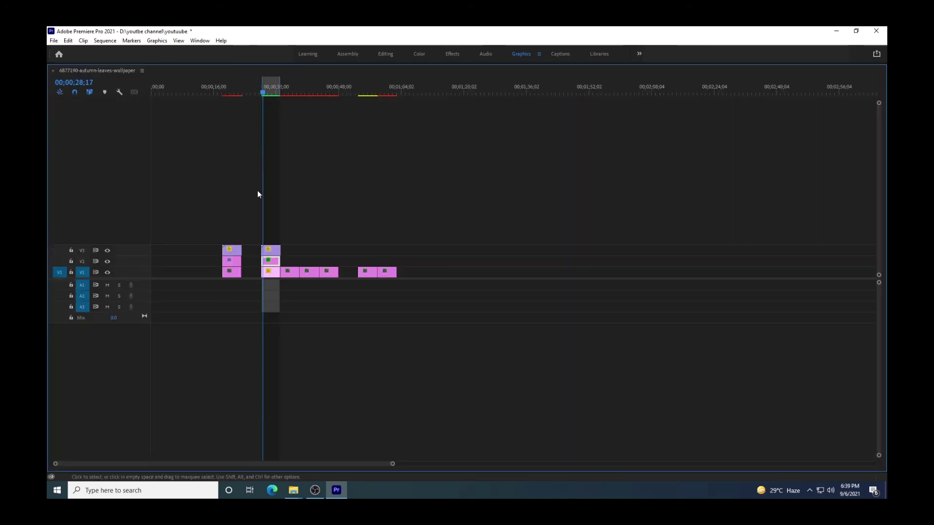
{"action": "key", "text": "grave"}
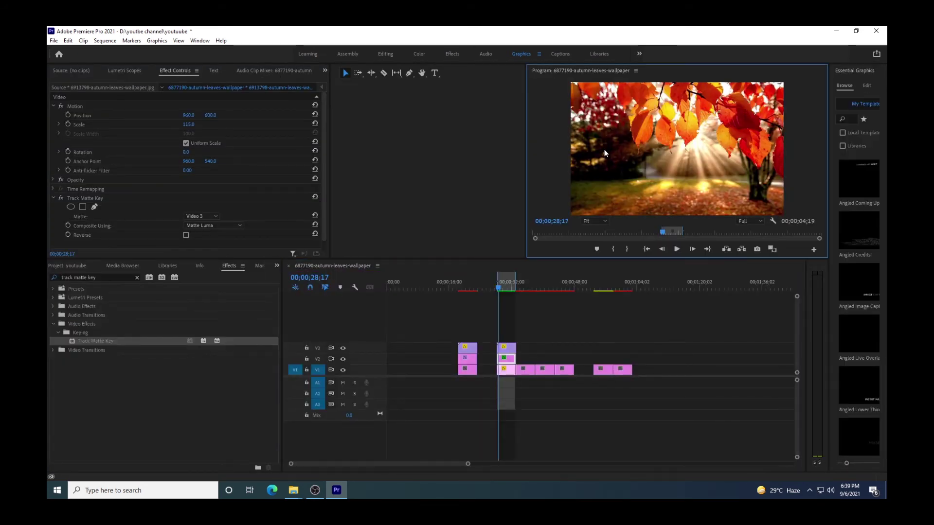
{"action": "key", "text": "grave"}
{"action": "key", "text": "space"}
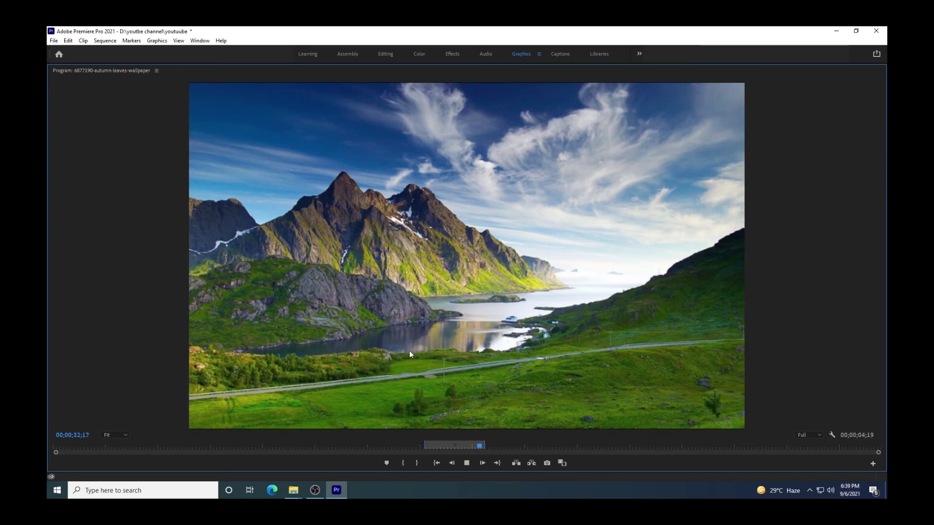
{"action": "key", "text": "grave"}
{"action": "left_click_drag", "start_coordinate": [500, 284], "coordinate": [495, 285]}
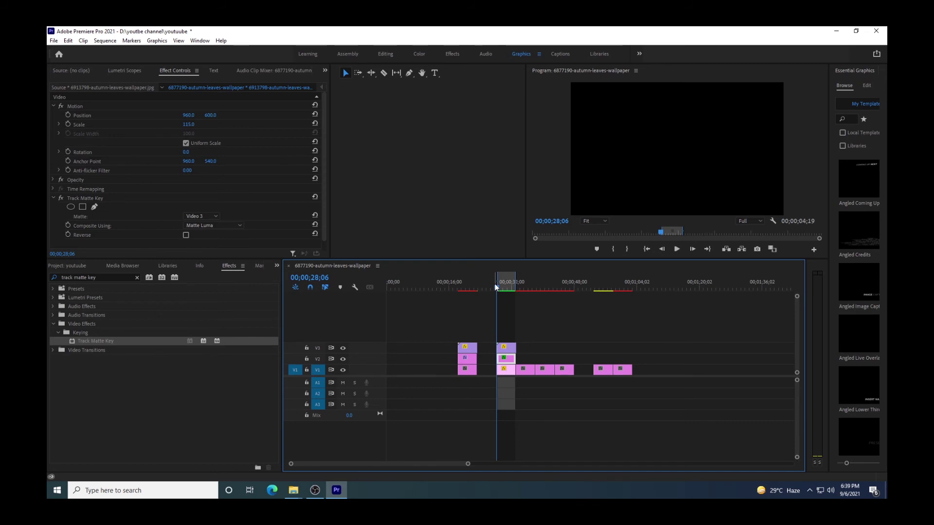
- Build the next two photo stacks by moving Fun-Nature-Wallpaper-HD-download.jpg and the last photo of the main V1 row onto V2 above the following photos
{"action": "left_click_drag", "start_coordinate": [527, 370], "coordinate": [541, 353]}
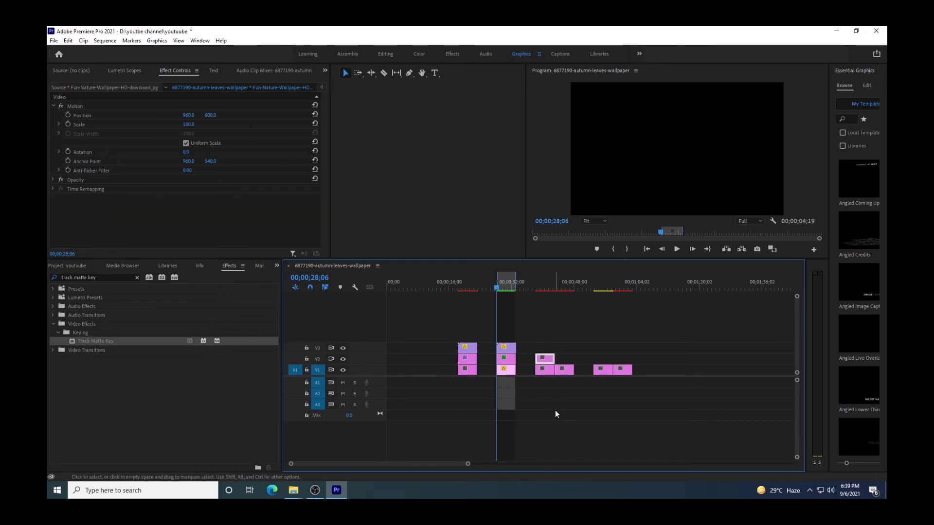
{"action": "left_click_drag", "start_coordinate": [570, 373], "coordinate": [610, 362]}
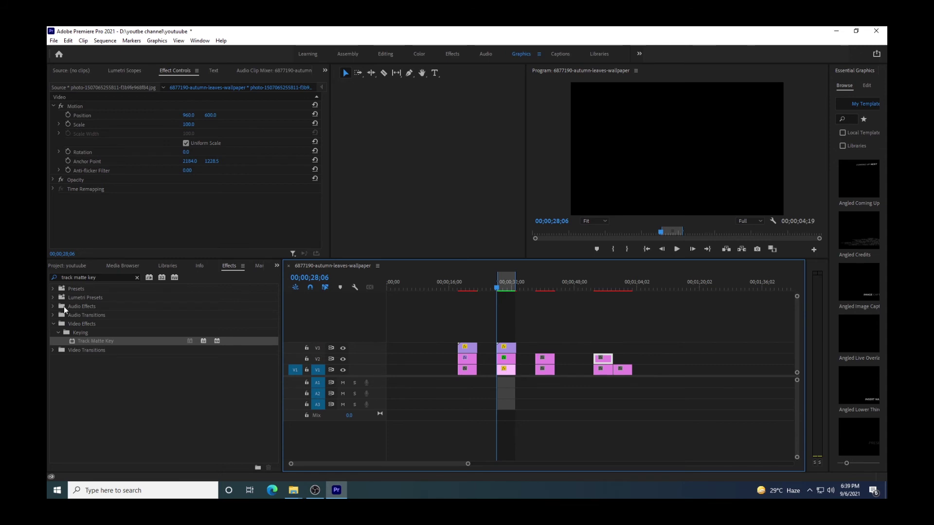
- Place brush_09.mov on V3 above the third photo stack and slow its speed to 30%
{"action": "left_click", "coordinate": [68, 269]}
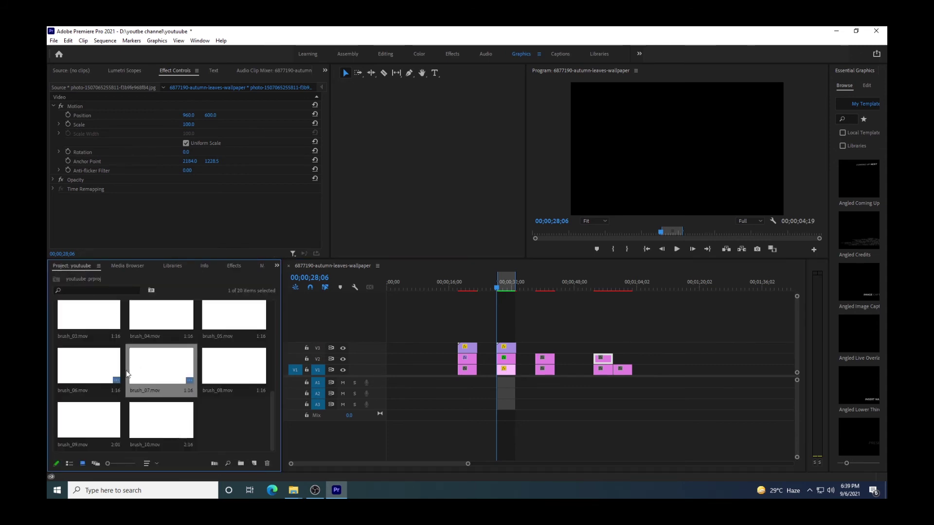
{"action": "left_click", "coordinate": [90, 432]}
{"action": "mouse_move", "coordinate": [69, 426]}
{"action": "left_mouse_down"}
{"action": "mouse_move", "coordinate": [533, 363]}
{"action": "mouse_move", "coordinate": [554, 351]}
{"action": "mouse_move", "coordinate": [541, 348]}
{"action": "left_mouse_up"}
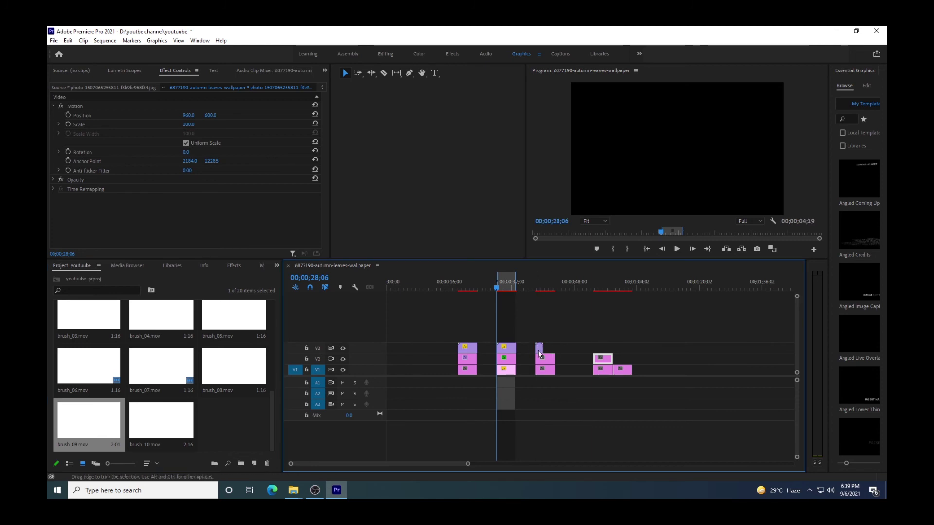
{"action": "left_click", "coordinate": [539, 352]}
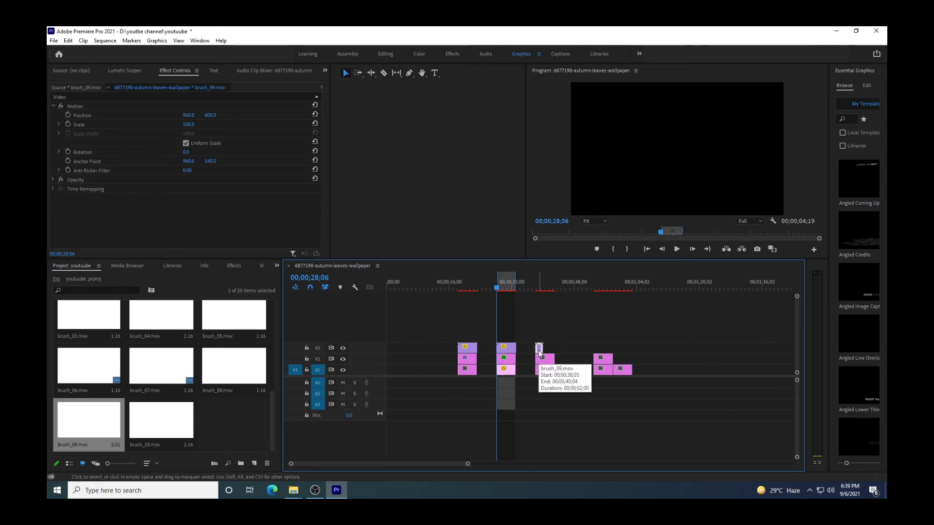
{"action": "right_click", "coordinate": [539, 351]}
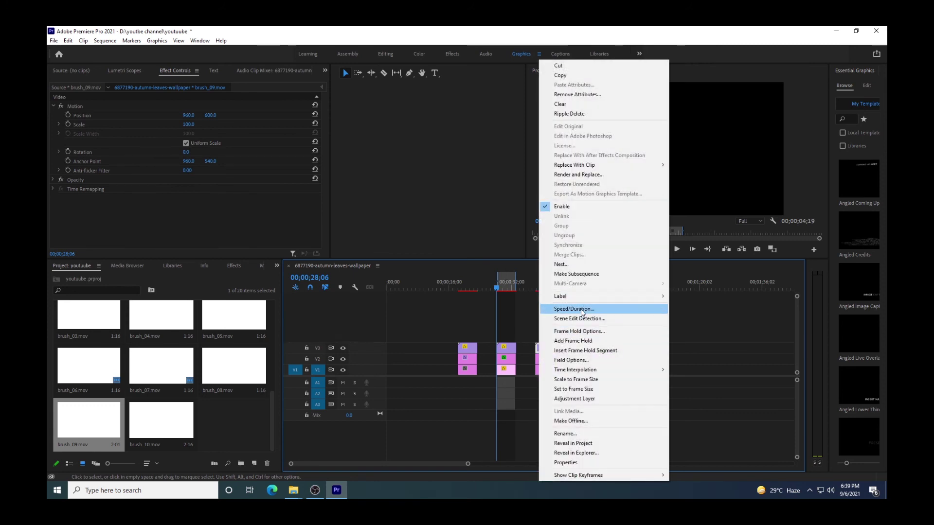
{"action": "left_click", "coordinate": [581, 309]}
{"action": "type", "text": "30"}
{"action": "key", "text": "Return"}
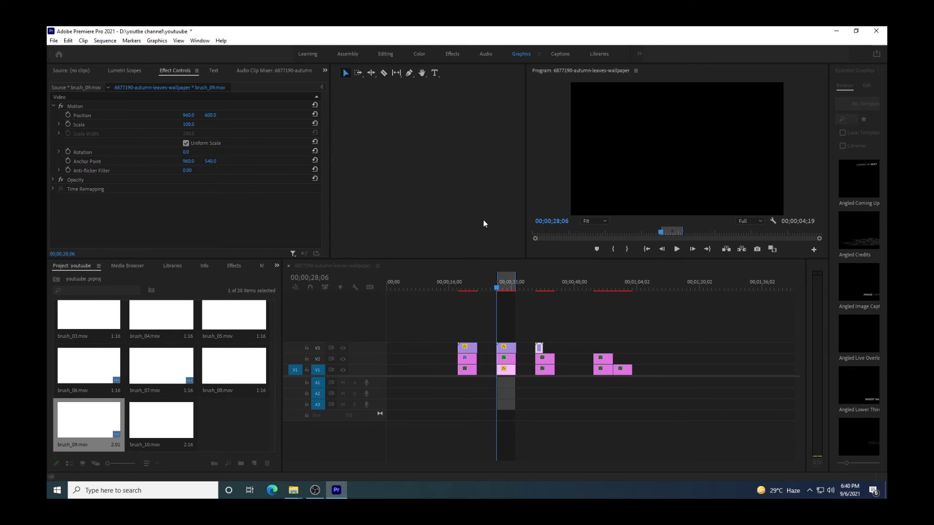
- Extend both photos of the third stack on V2 and V1 to the end of the brush clip
{"action": "left_click", "coordinate": [534, 290]}
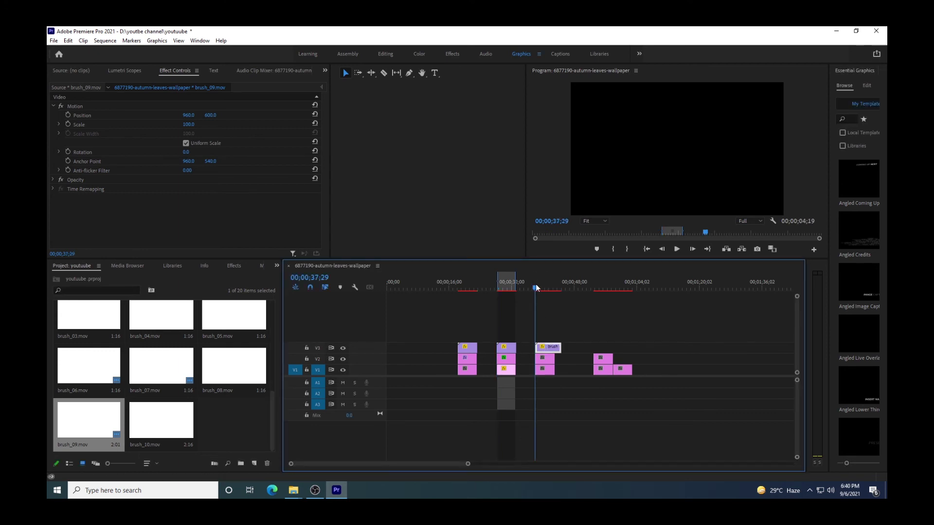
{"action": "left_click", "coordinate": [551, 359]}
{"action": "left_click_drag", "start_coordinate": [554, 359], "coordinate": [561, 370]}
{"action": "left_click", "coordinate": [547, 369]}
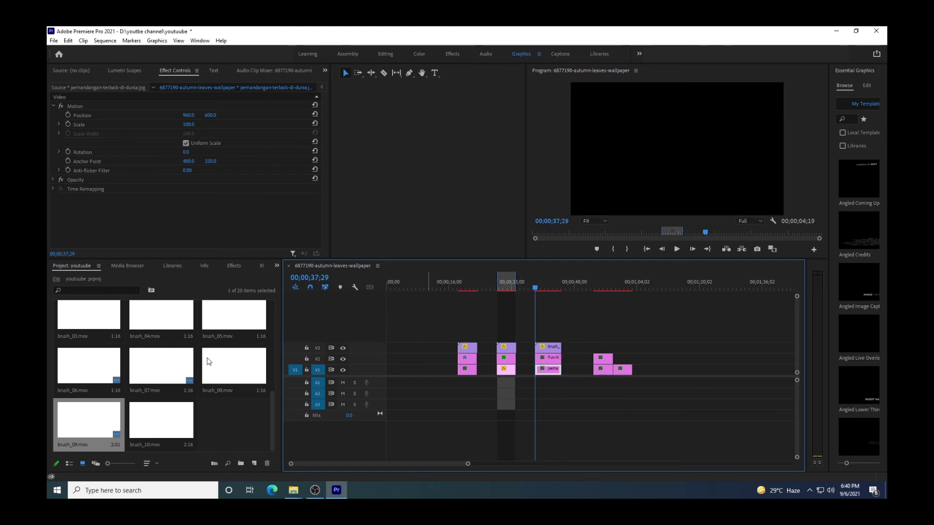
- Apply Track Matte Key to Fun-Nature-Wallpaper-HD-download.jpg on V2, compositing with Matte Luma and using Video 3 as matte
{"action": "left_click", "coordinate": [238, 268]}
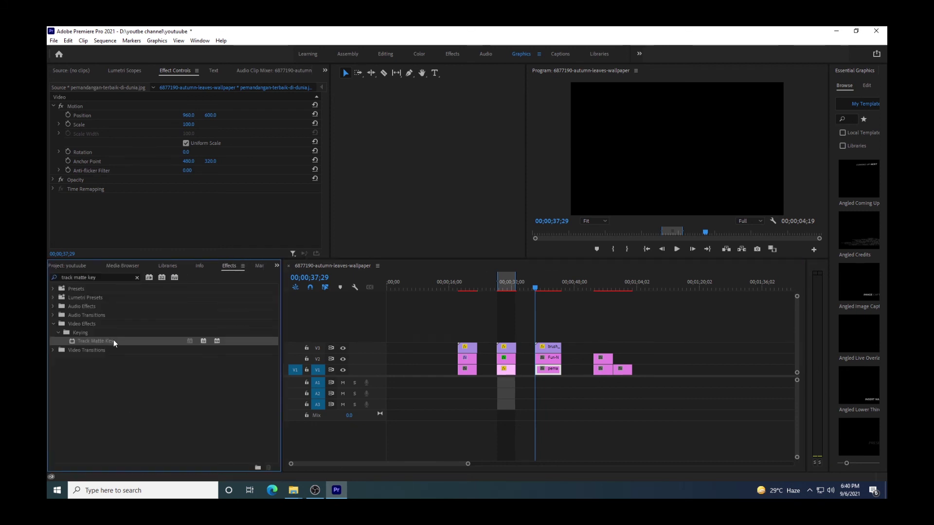
{"action": "left_click_drag", "start_coordinate": [113, 339], "coordinate": [549, 358]}
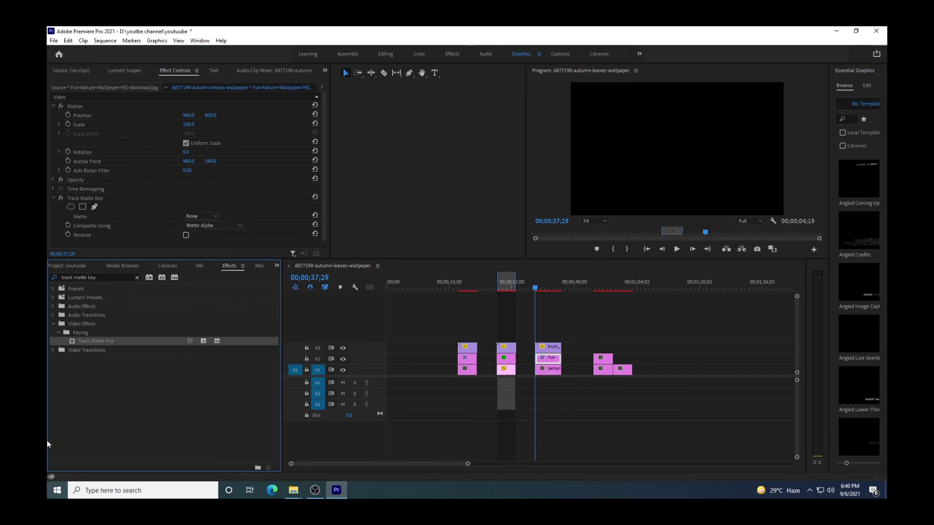
{"action": "left_click", "coordinate": [240, 226]}
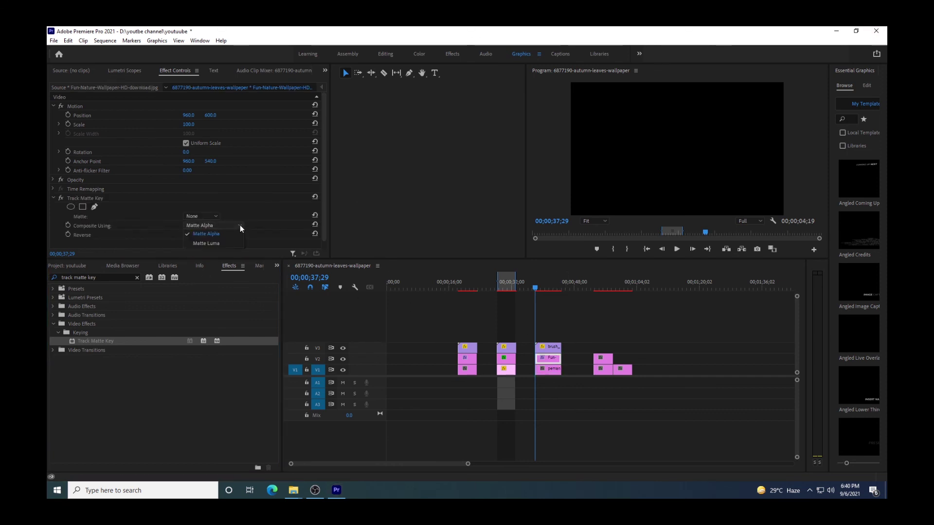
{"action": "left_click", "coordinate": [224, 242]}
{"action": "left_click", "coordinate": [213, 220]}
{"action": "left_click", "coordinate": [212, 236]}
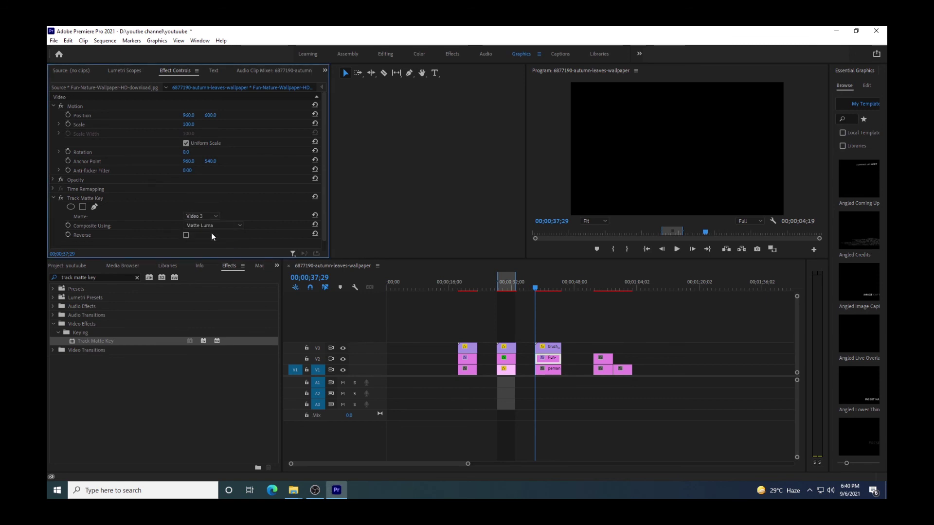
- Mark in and out points around the third photo and brush stack and render that range
{"action": "left_click", "coordinate": [537, 288]}
{"action": "left_click", "coordinate": [536, 287]}
{"action": "key", "text": "i"}
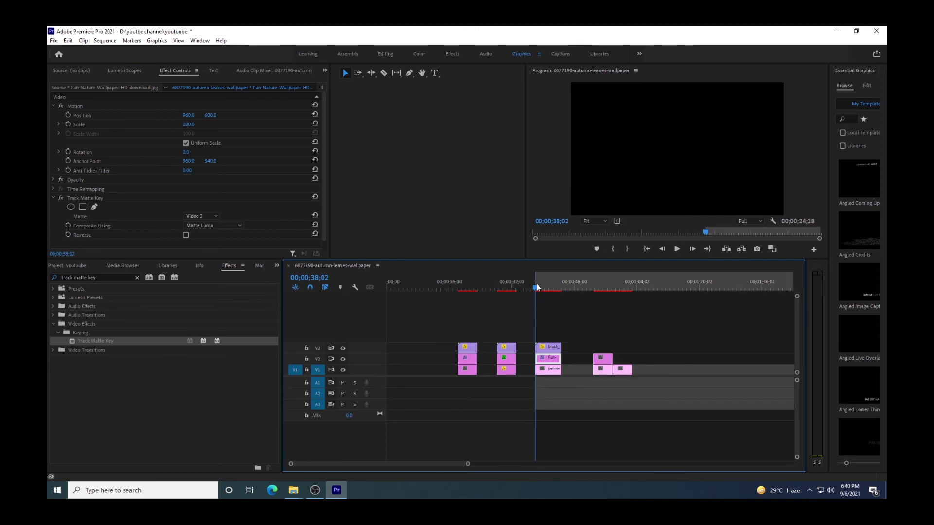
{"action": "left_click", "coordinate": [562, 288]}
{"action": "key", "text": "o"}
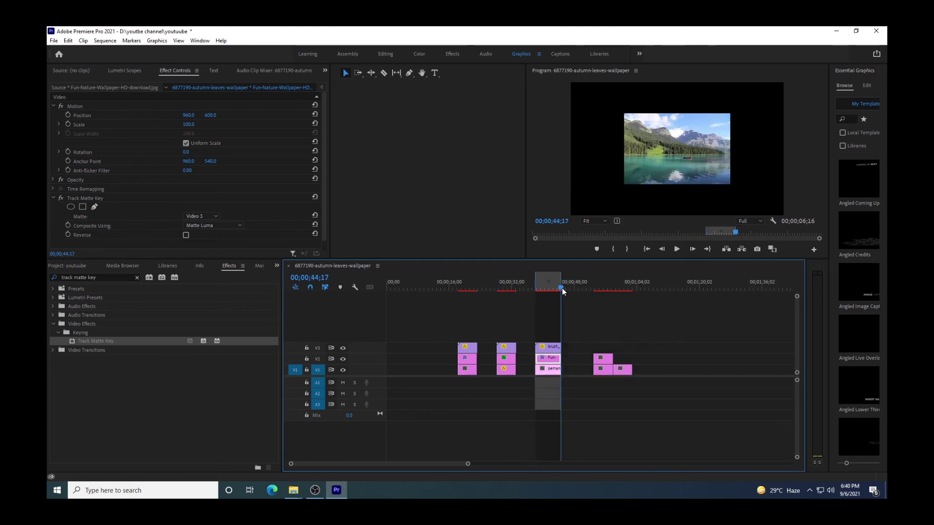
{"action": "key", "text": "Return"}
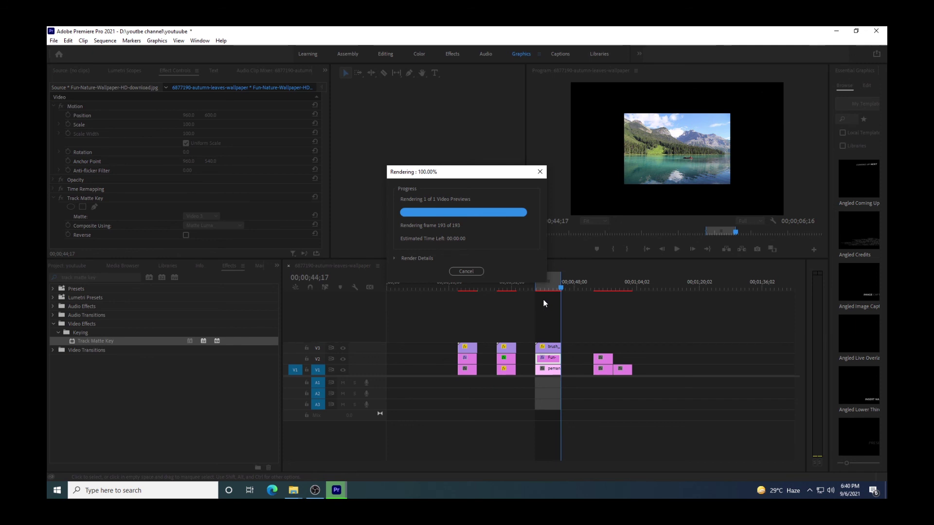
- Enlarge the mountain-lake photo on V1 to fill the frame and scale the swan-lake photo above it to 117
{"action": "left_click", "coordinate": [551, 371]}
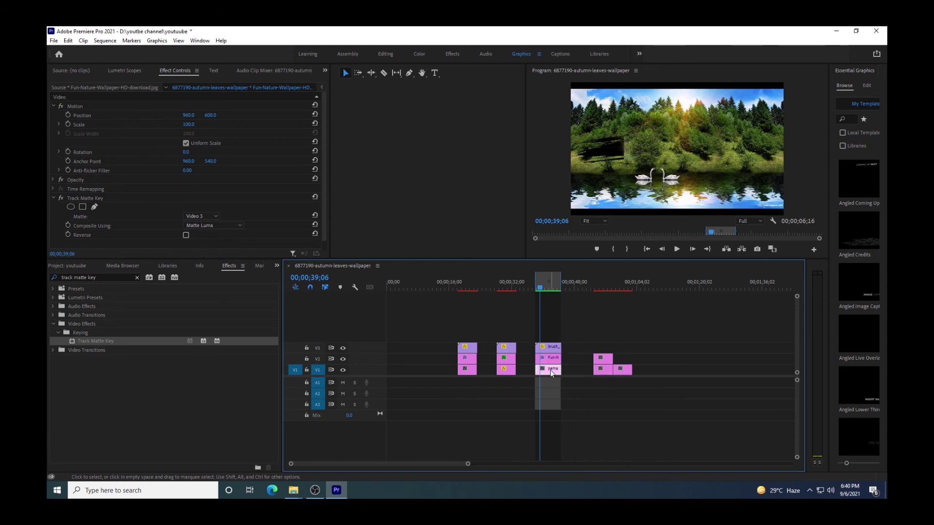
{"action": "left_click_drag", "start_coordinate": [189, 124], "coordinate": [222, 124]}
{"action": "left_click_drag", "start_coordinate": [188, 124], "coordinate": [209, 124]}
{"action": "left_click", "coordinate": [550, 358]}
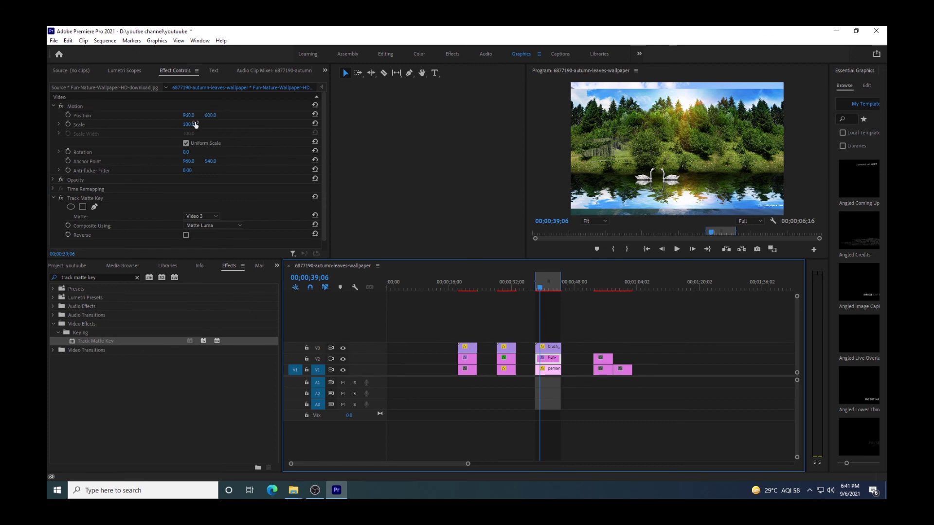
{"action": "left_click_drag", "start_coordinate": [189, 124], "coordinate": [197, 124]}
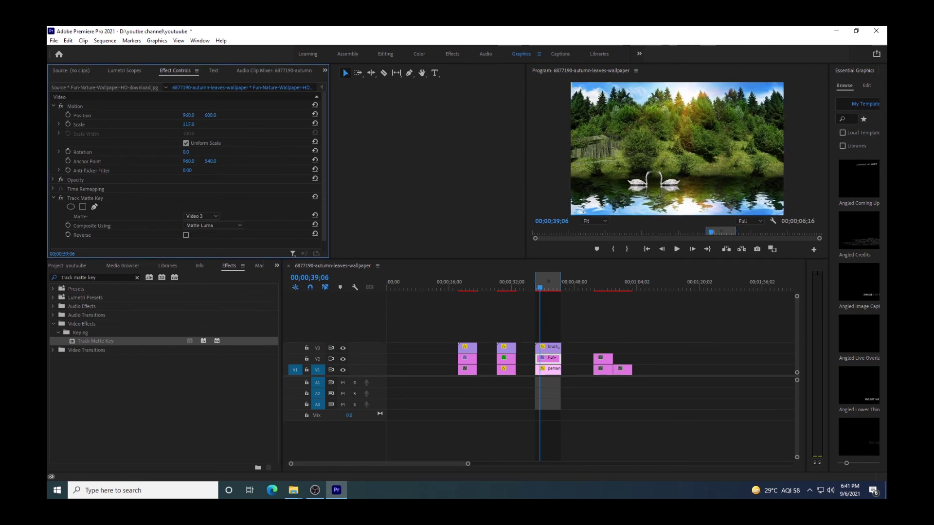
- Play the third brush transition from the start of its stack
{"action": "left_click", "coordinate": [590, 292]}
{"action": "key", "text": "space"}
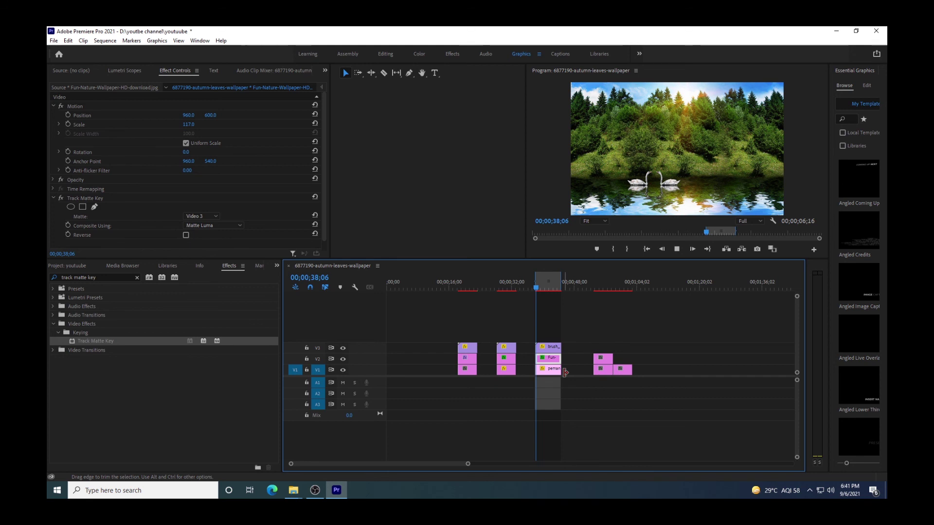
{"action": "key", "text": "space"}
{"action": "key", "text": "space"}
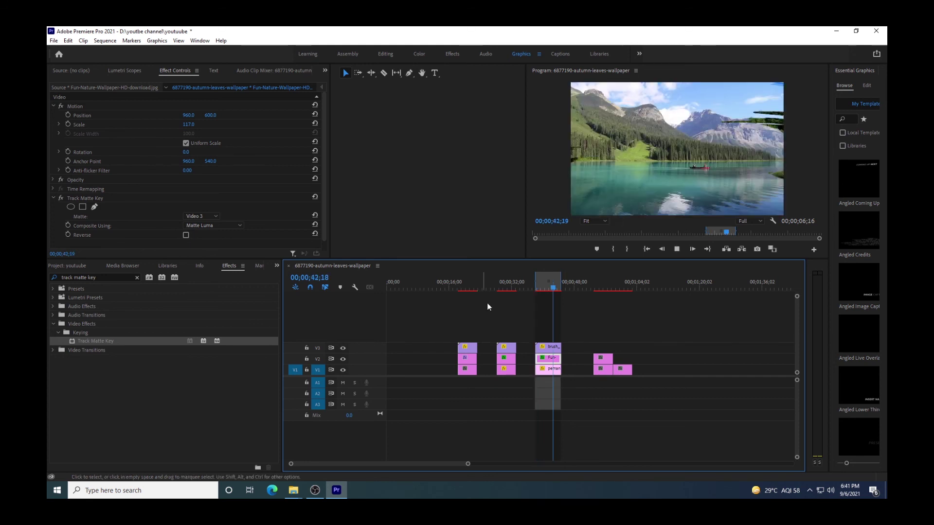